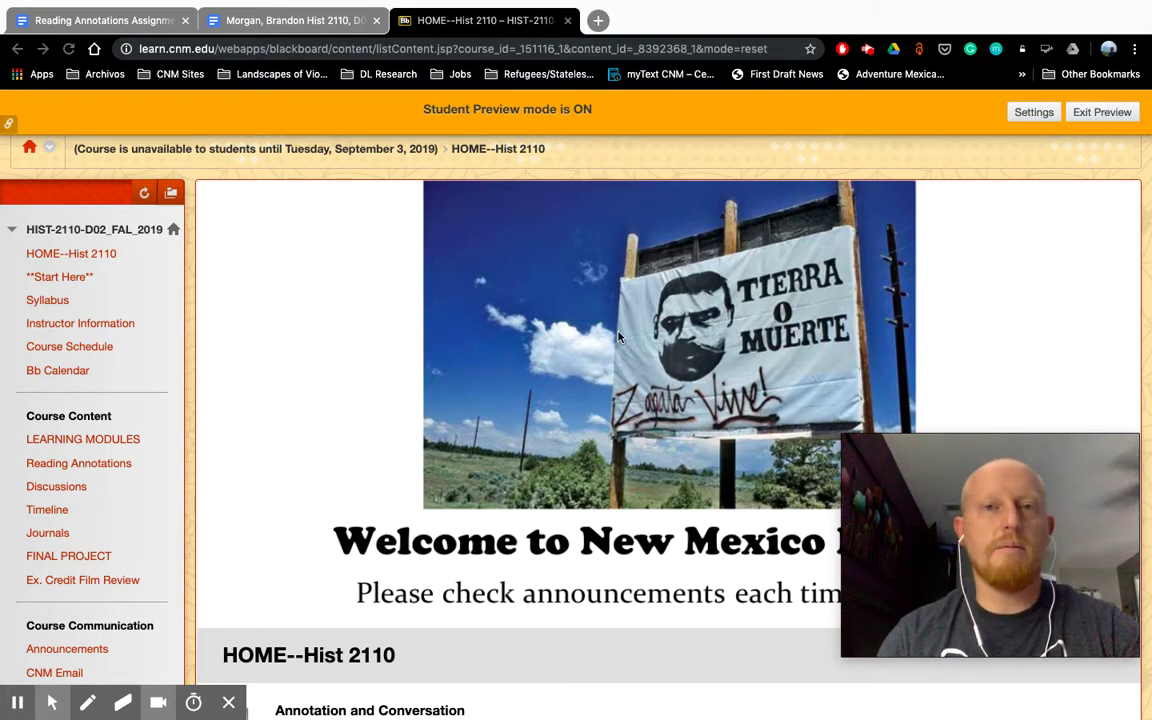
# Step: Scroll the HIST-2110 course page and open Reading Annotations from the course menu
pyautogui.scroll(-1, 348, 346)
pyautogui.scroll(-5, 348, 346)
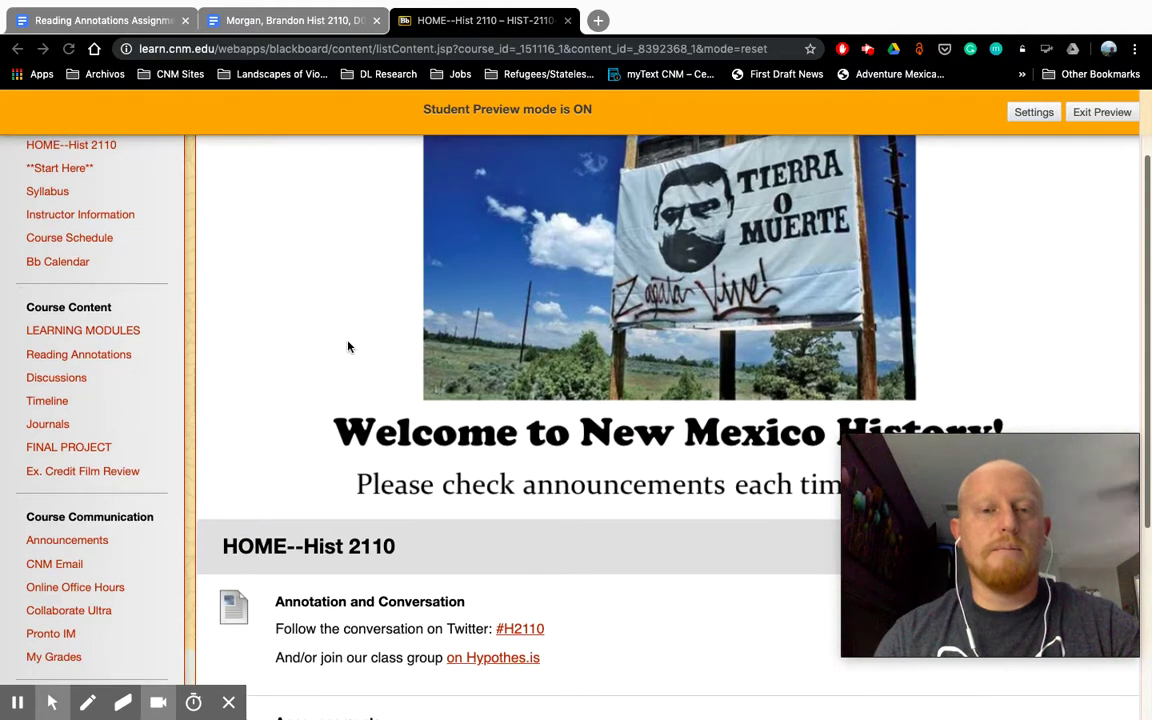
pyautogui.scroll(-1, 348, 346)
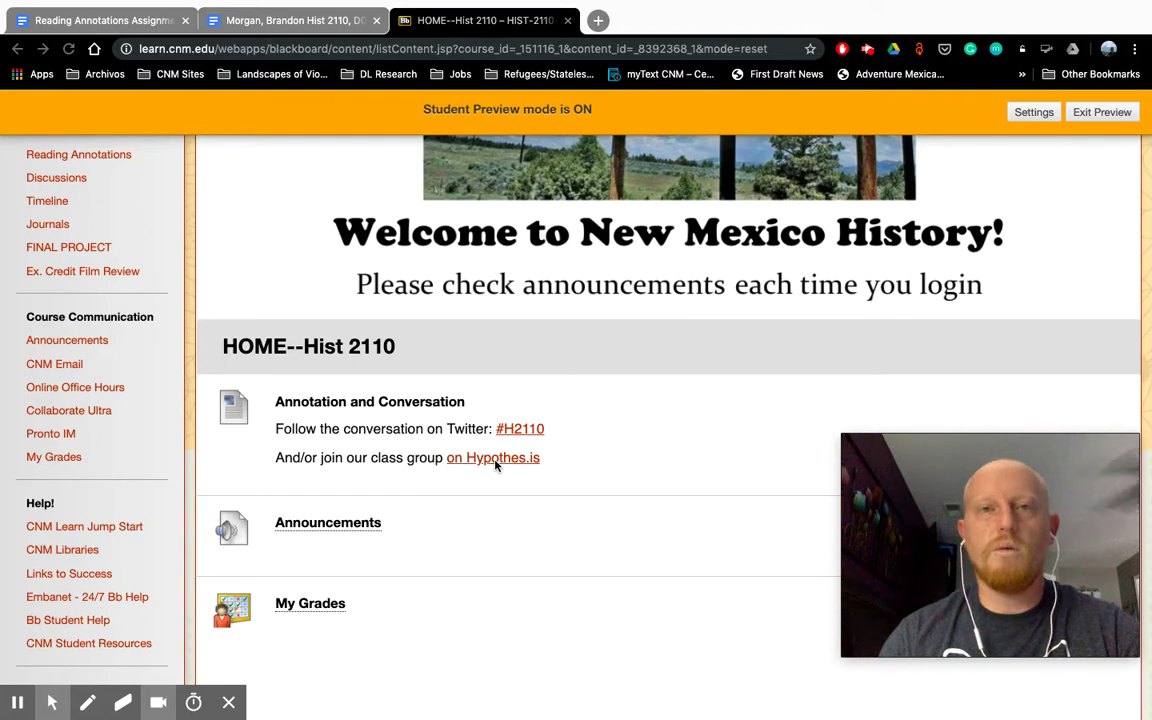
pyautogui.scroll(3, 422, 427)
pyautogui.scroll(3, 422, 427)
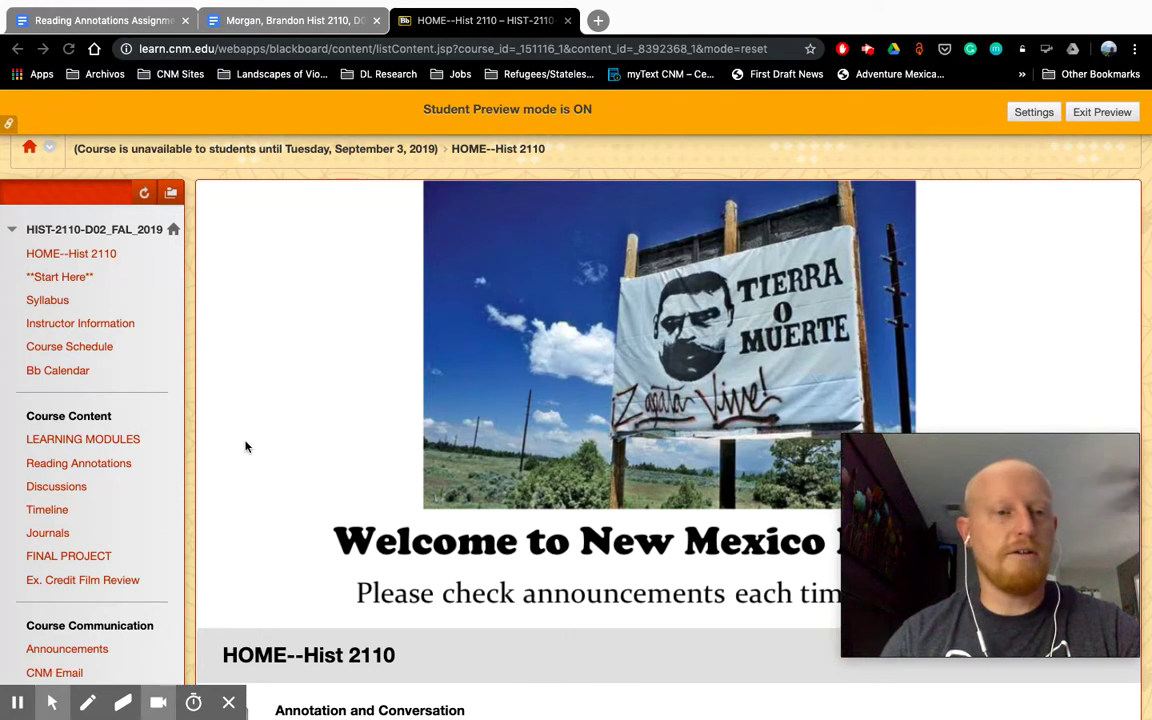
pyautogui.click(62, 467)
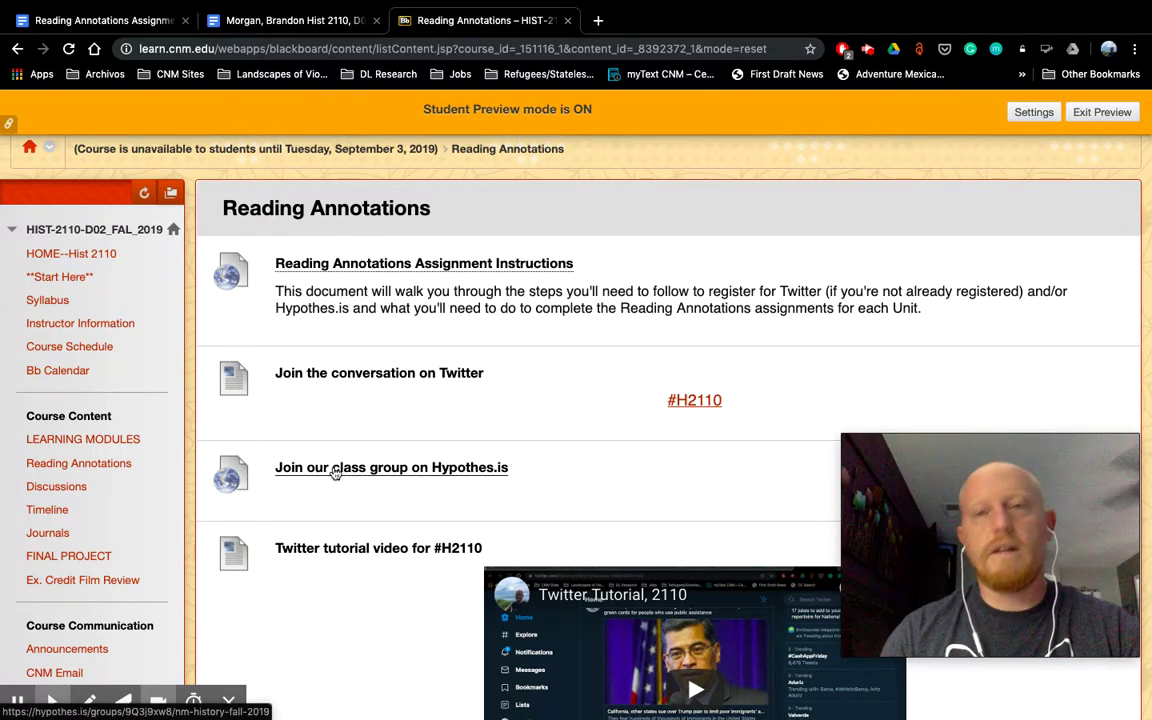
# Step: Follow 'Join our class group on Hypothes.is' and choose to log in to join NM History, fall 2019
pyautogui.click(382, 468)
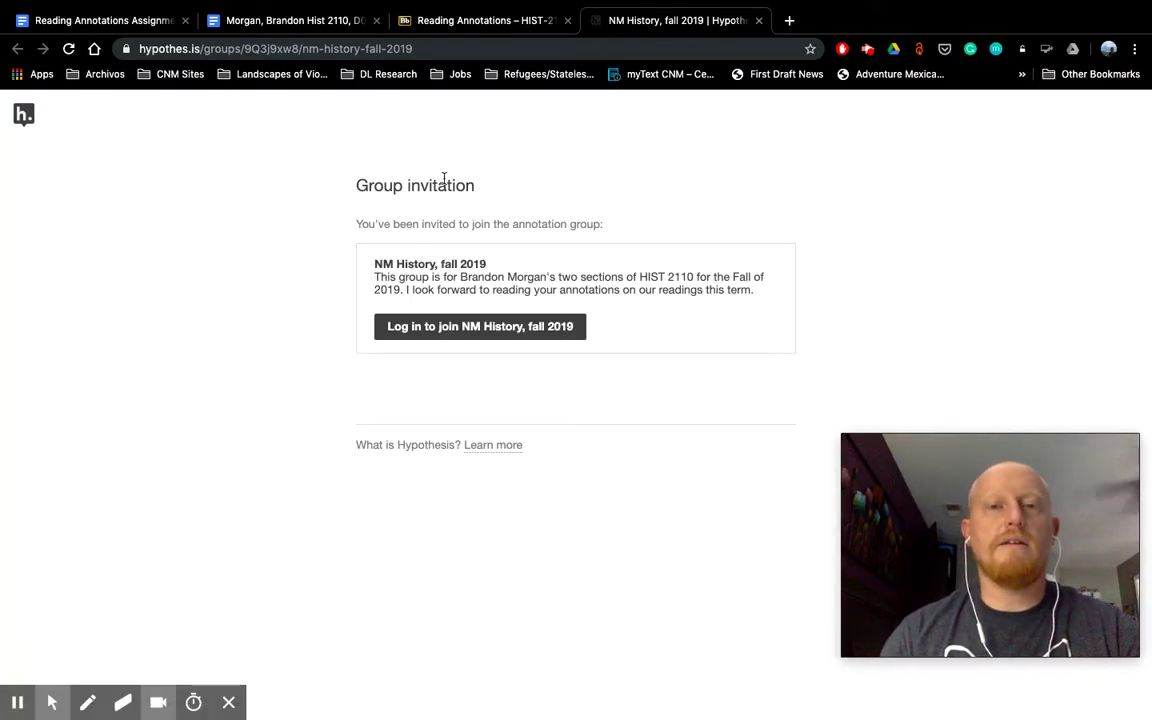
pyautogui.click(460, 328)
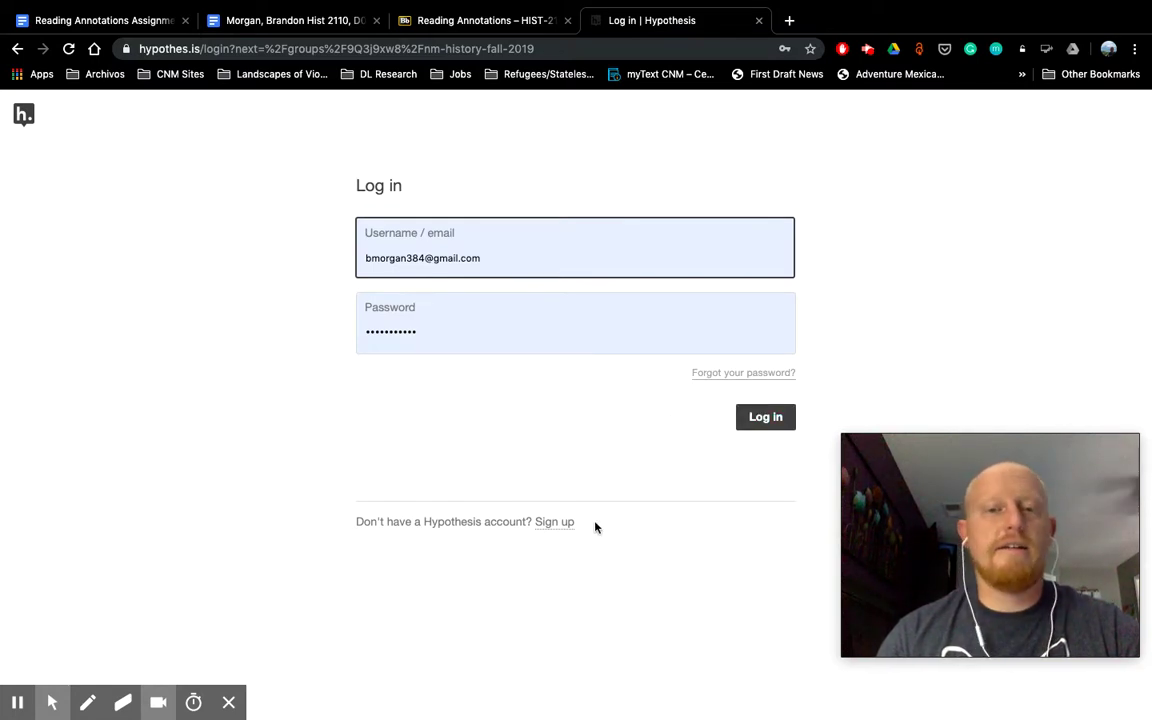
# Step: Switch from the Hypothesis login form to the Sign up form
pyautogui.click(548, 528)
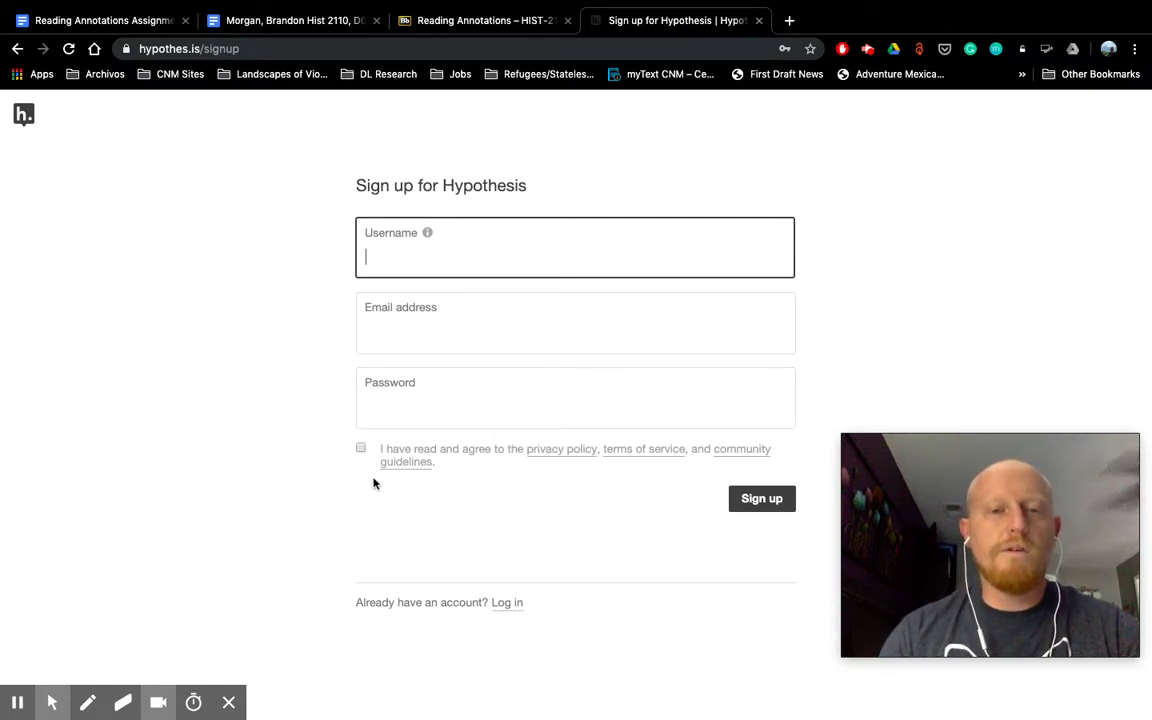
# Step: Agree to the privacy policy, terms and community guidelines, then place the cursor in the Email address field
pyautogui.click(361, 450)
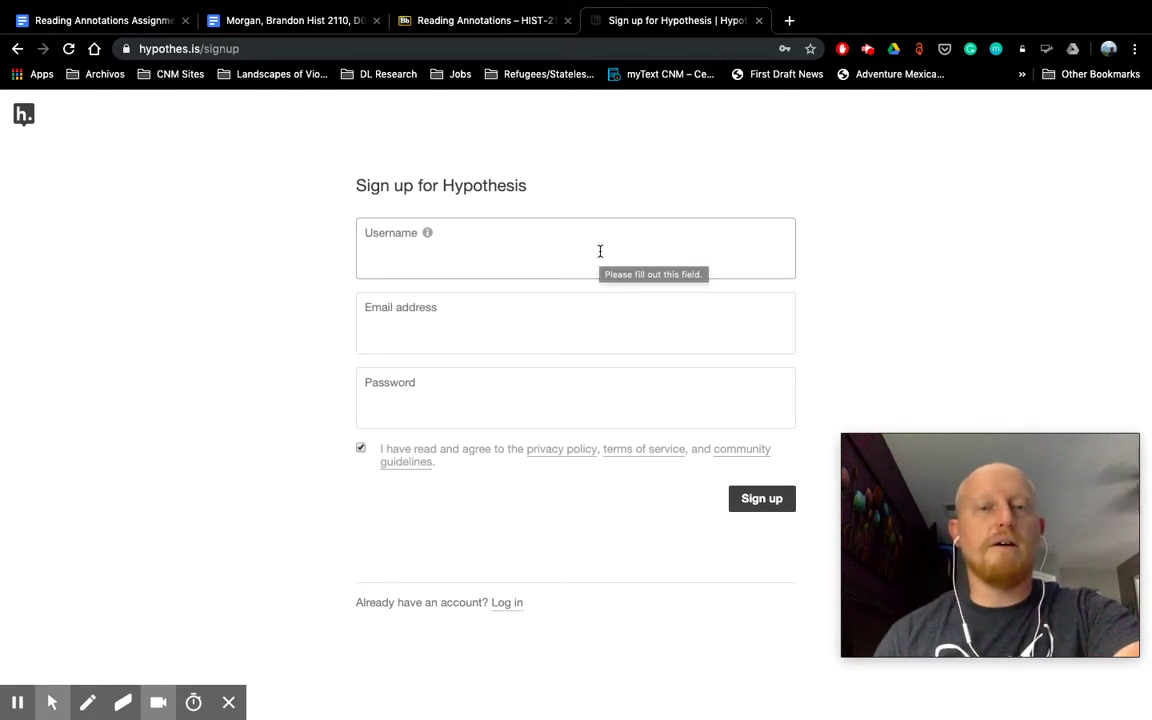
pyautogui.click(453, 316)
pyautogui.click(280, 323)
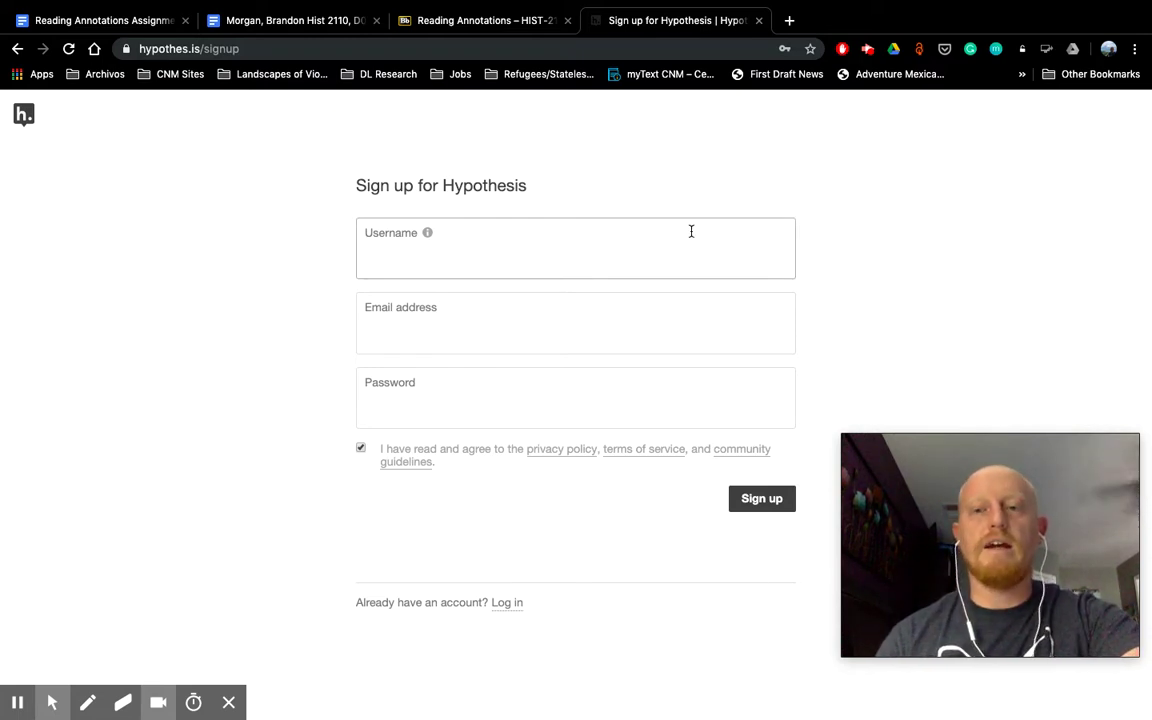
# Step: Return to Log in and sign in with the school e-mail address and the account password
pyautogui.click(508, 604)
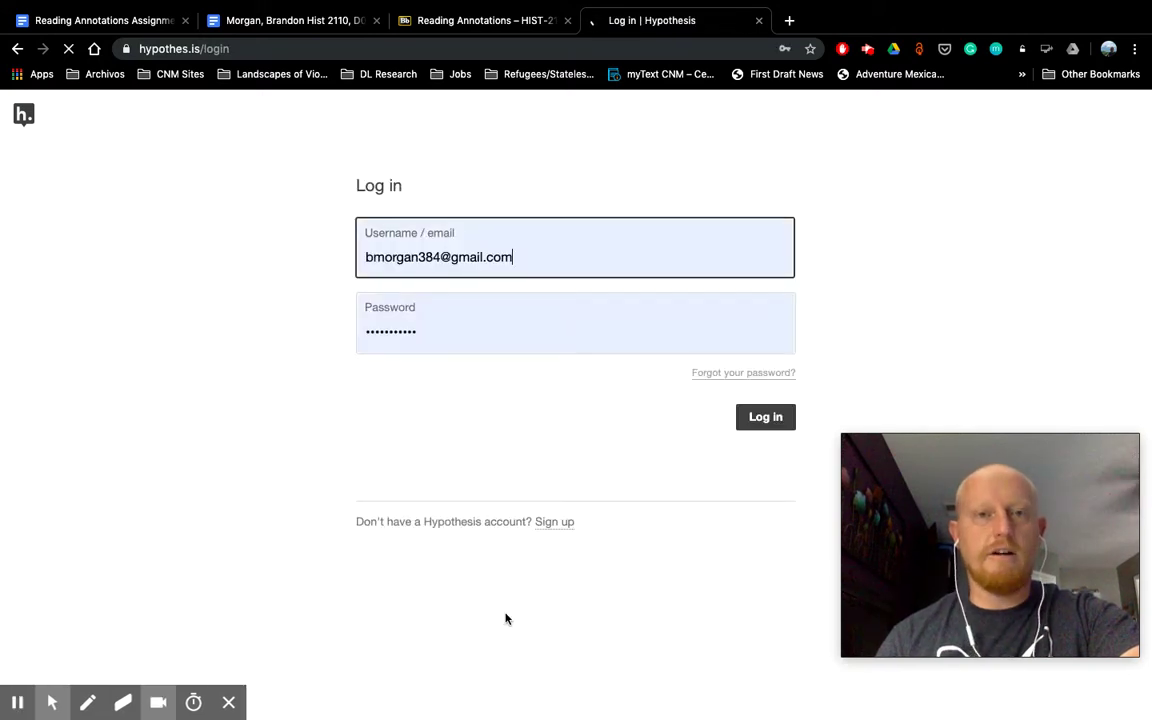
pyautogui.press('BackSpace')
pyautogui.press('BackSpace')
pyautogui.press('BackSpace')
pyautogui.press('BackSpace')
pyautogui.press('BackSpace')
pyautogui.press('BackSpace')
pyautogui.press('BackSpace')
pyautogui.press('BackSpace')
pyautogui.press('BackSpace')
pyautogui.press('BackSpace')
pyautogui.press('BackSpace')
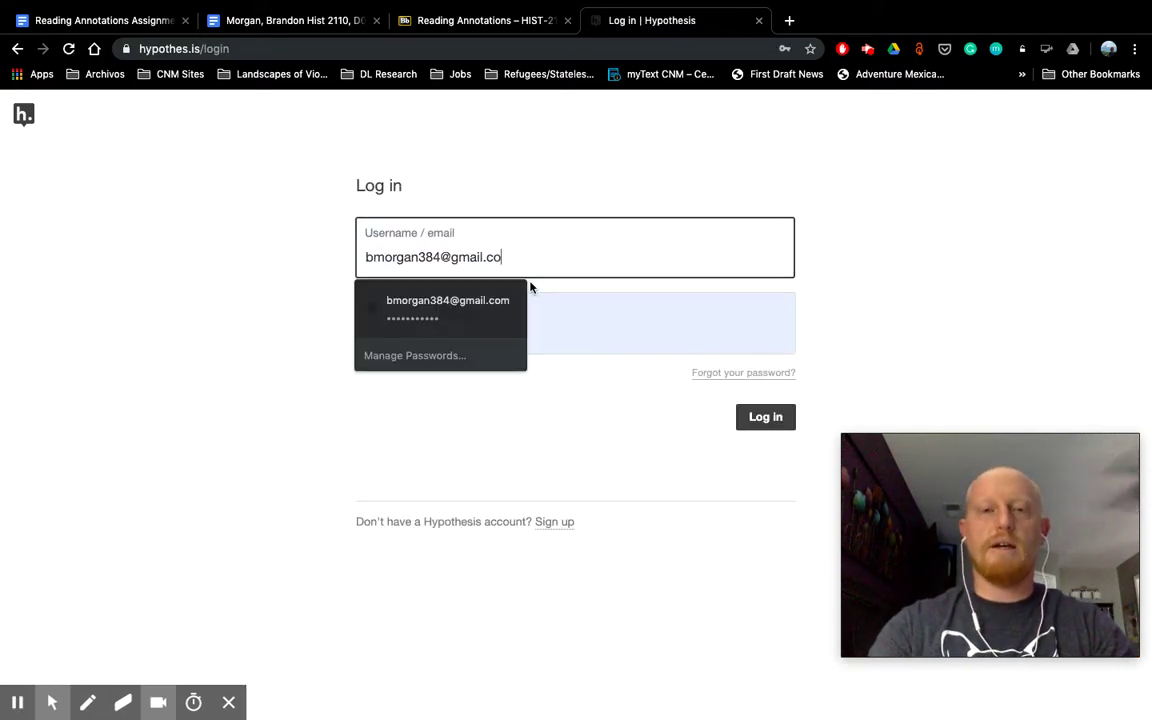
pyautogui.press('BackSpace')
pyautogui.press('BackSpace')
pyautogui.press('BackSpace')
pyautogui.press('BackSpace')
pyautogui.press('BackSpace')
pyautogui.press('BackSpace')
pyautogui.press('BackSpace')
pyautogui.press('BackSpace')
pyautogui.press('BackSpace')
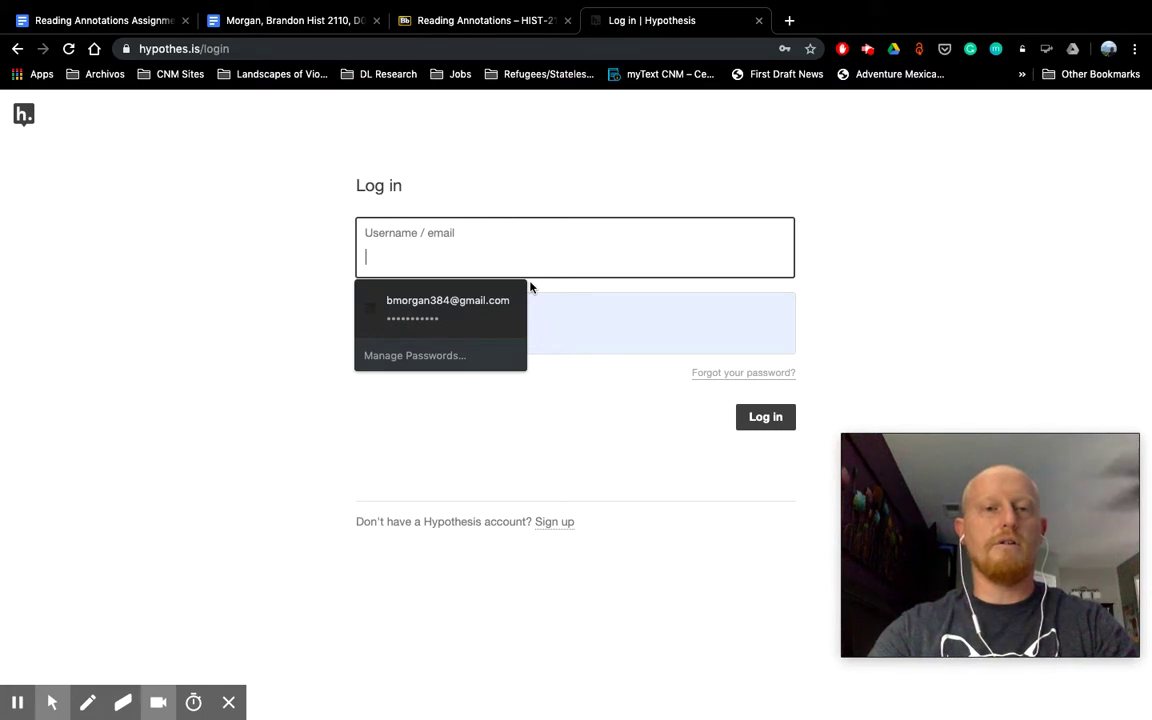
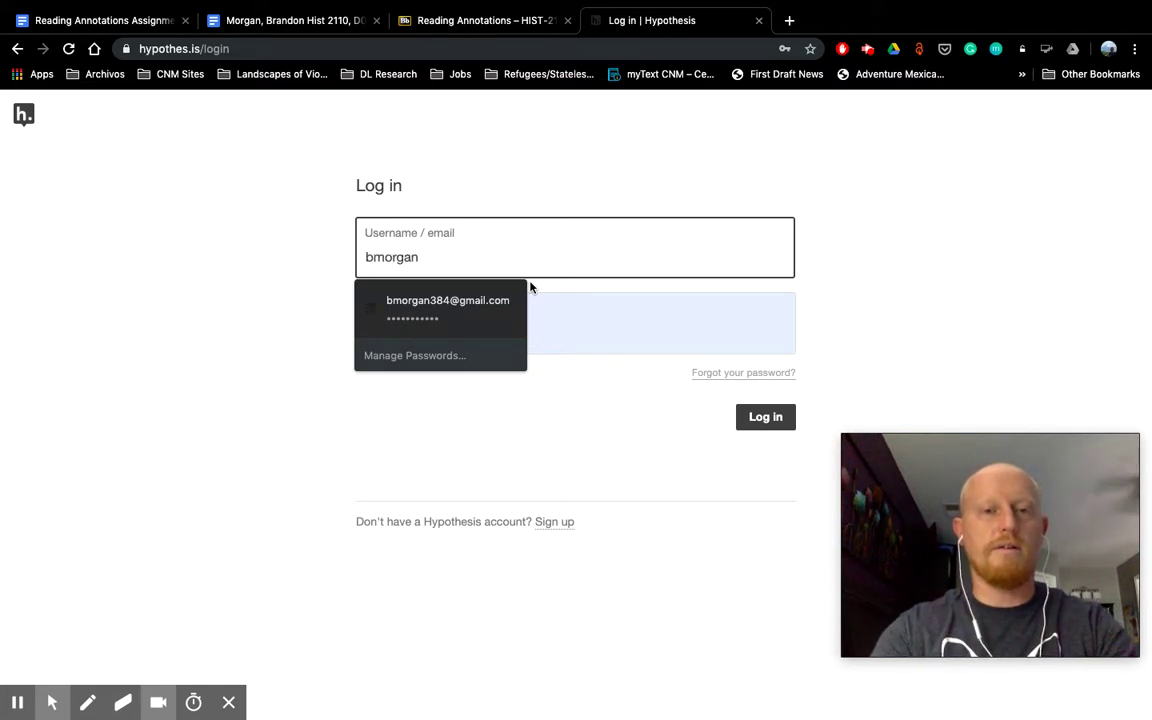
pyautogui.press('Down')
pyautogui.press('Return')
pyautogui.write('•••••••••••')
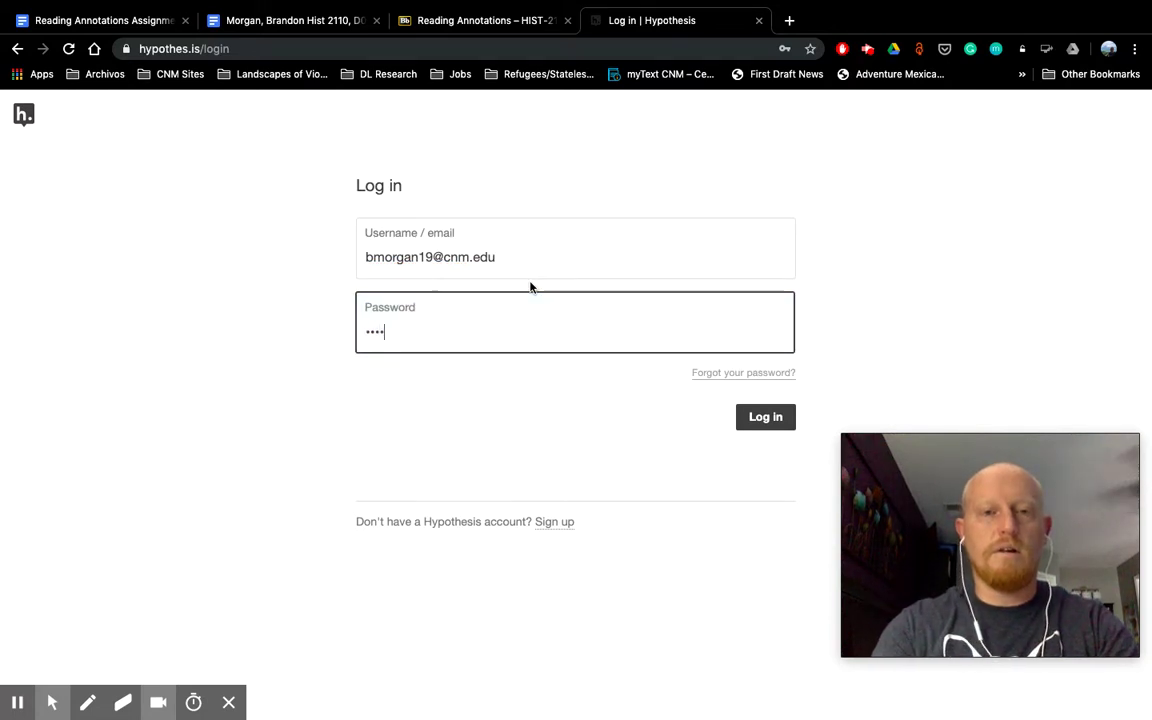
pyautogui.press('Return')
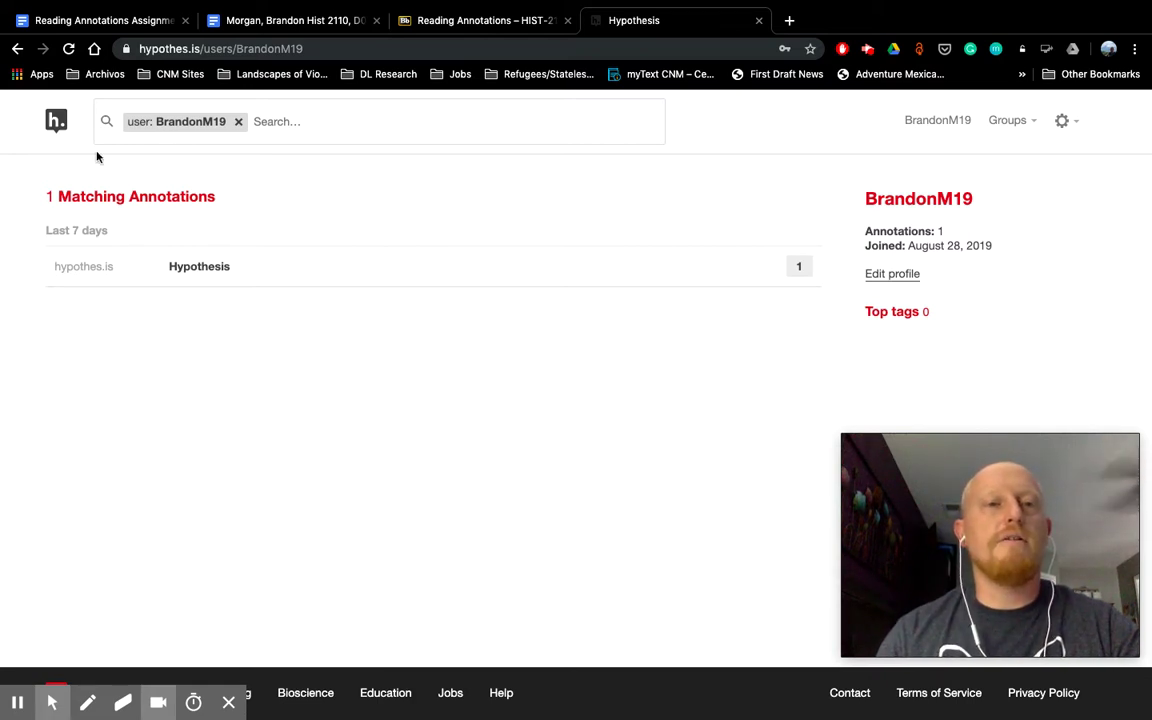
# Step: From the Hypothesis home page, go through Get Started to the Chrome Extension store listing
pyautogui.click(58, 122)
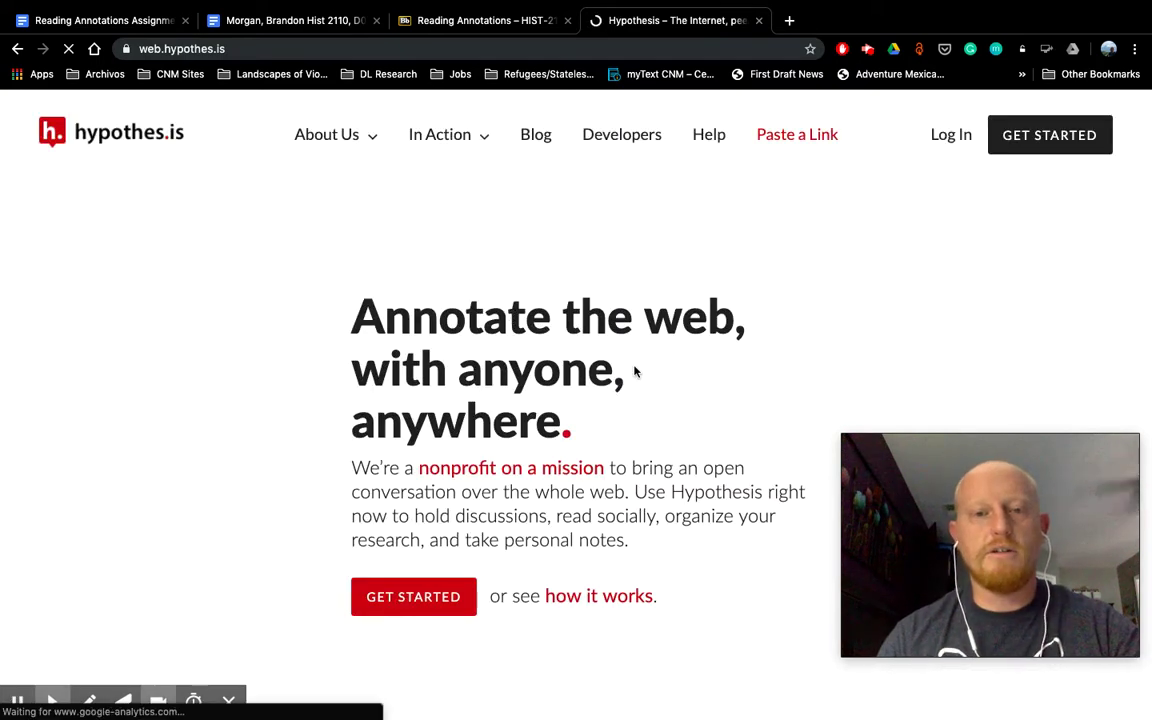
pyautogui.scroll(-3, 634, 372)
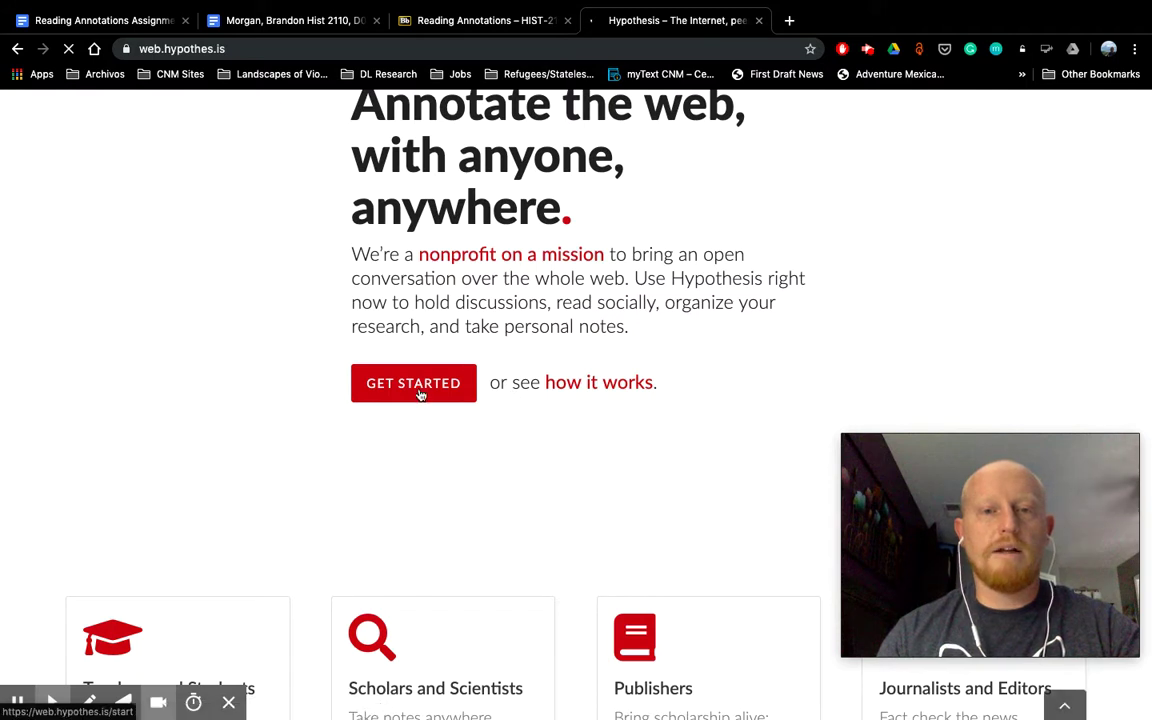
pyautogui.click(398, 388)
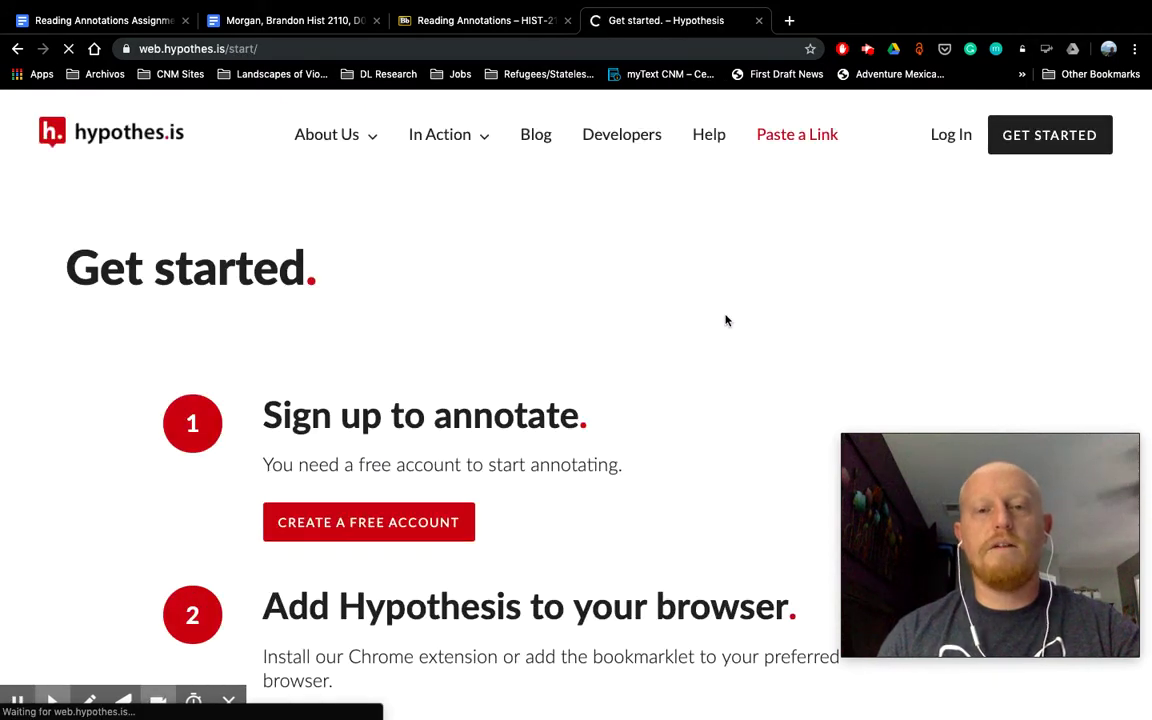
pyautogui.scroll(-1, 726, 320)
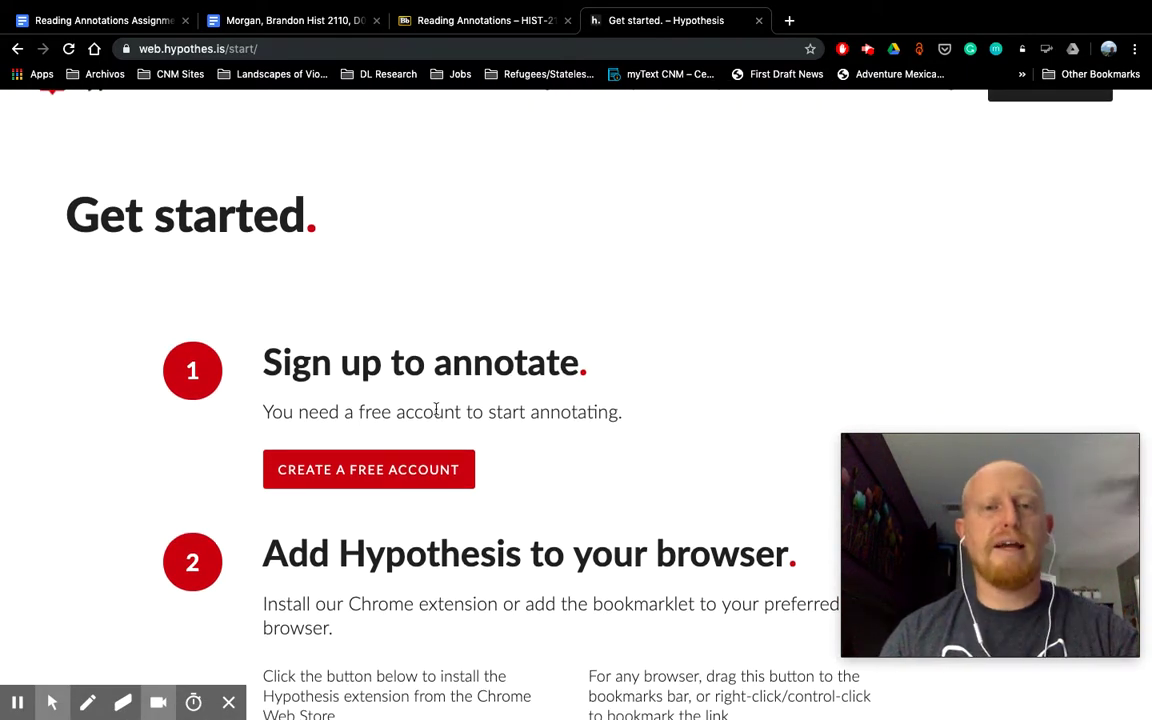
pyautogui.scroll(-1, 607, 401)
pyautogui.scroll(-6, 607, 401)
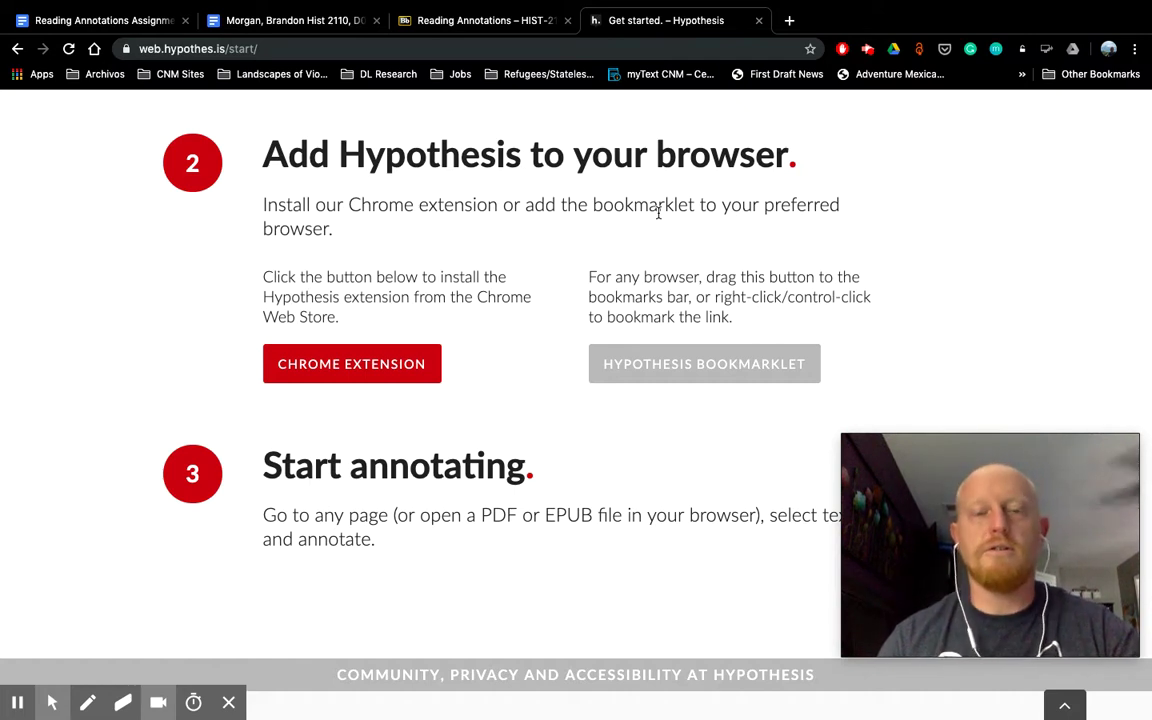
pyautogui.click(345, 370)
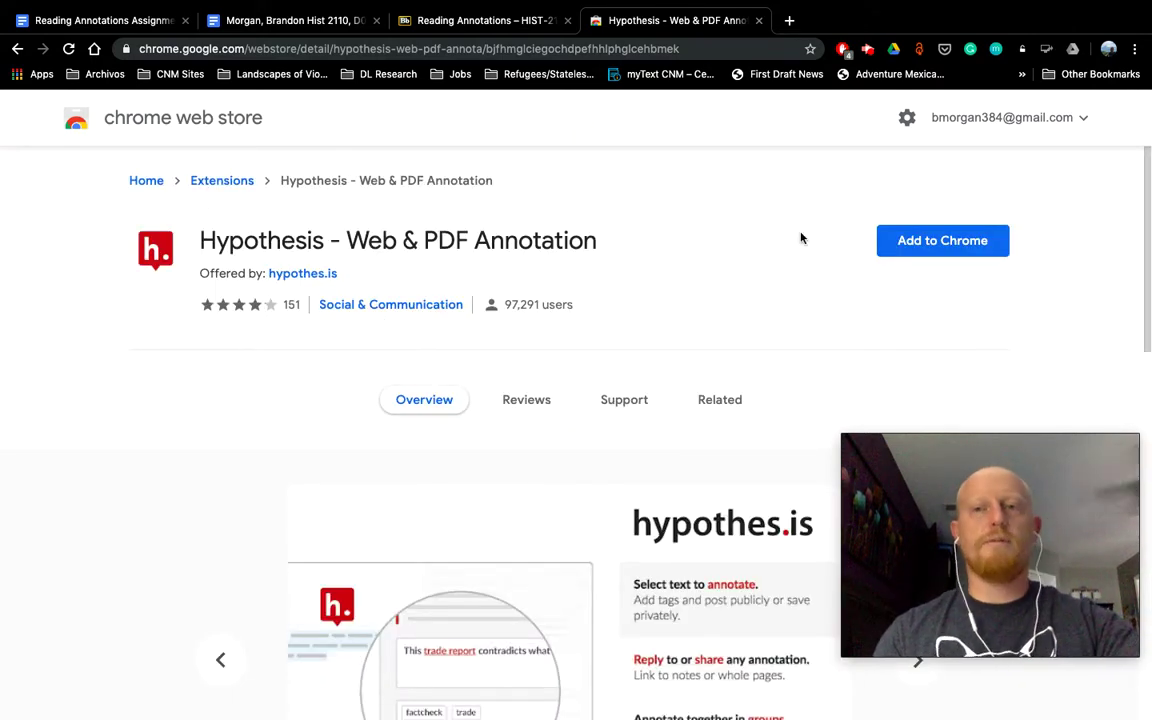
# Step: Add the Hypothesis - Web & PDF Annotation extension to Chrome, confirming the permission prompt
pyautogui.click(940, 247)
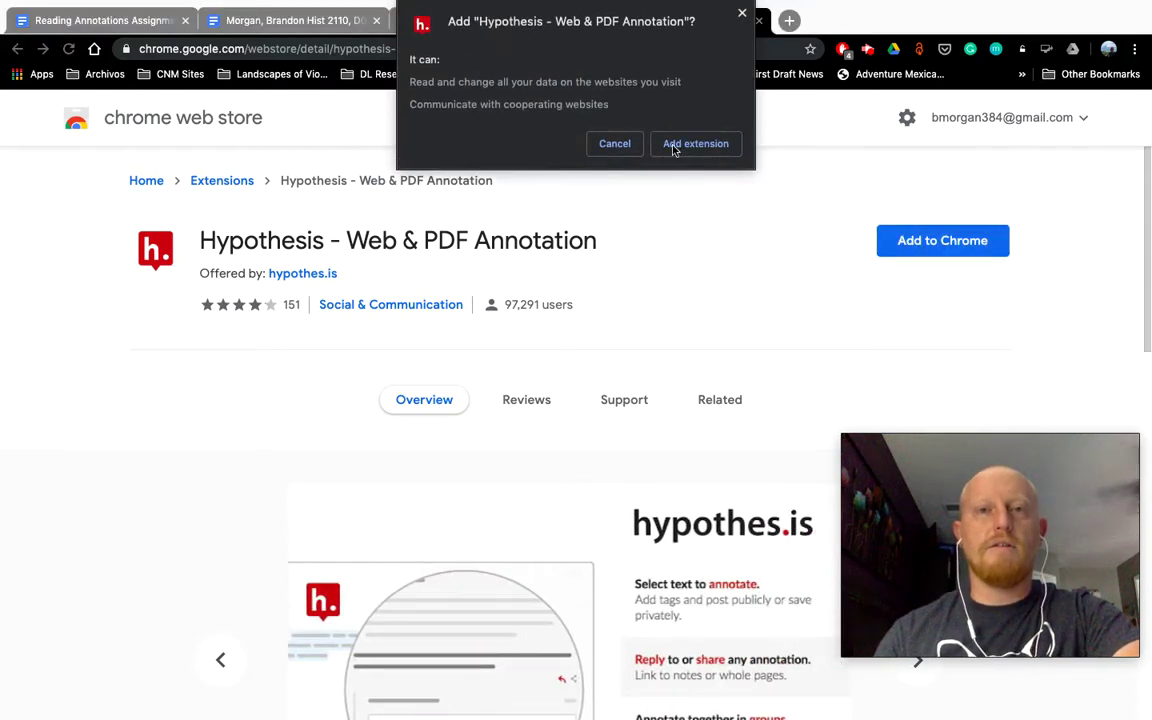
pyautogui.click(704, 148)
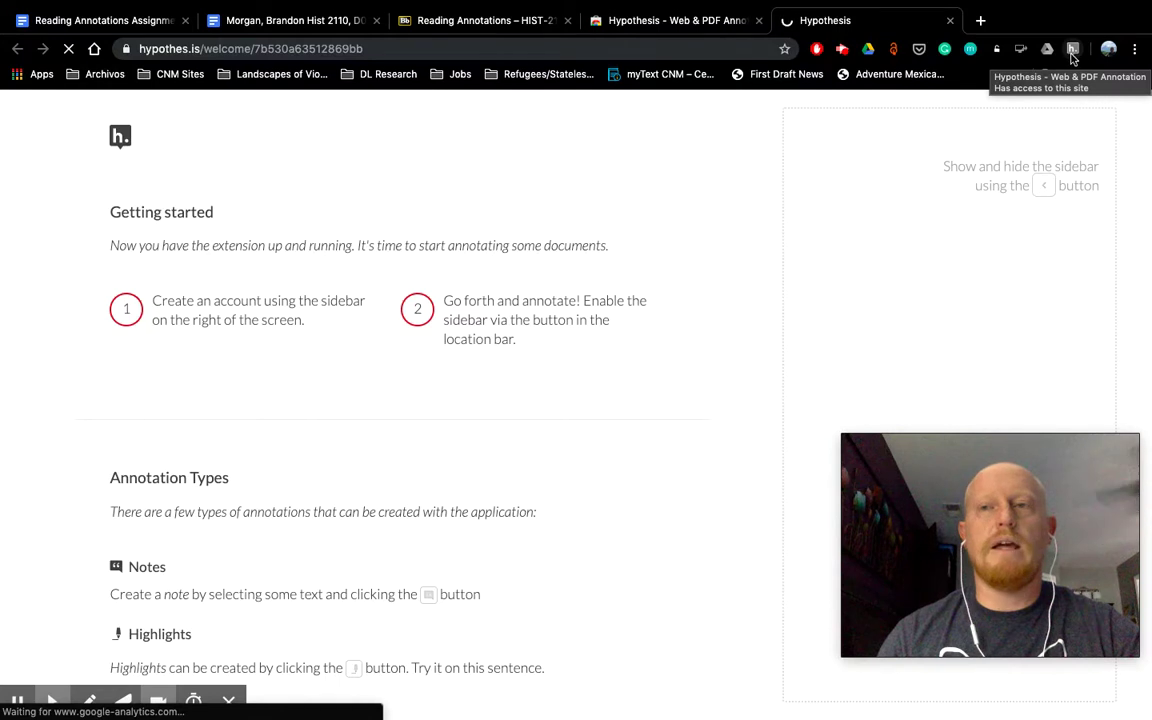
# Step: Collapse and reopen the Hypothesis sidebar on the welcome page, showing the empty Public group
pyautogui.click(1072, 56)
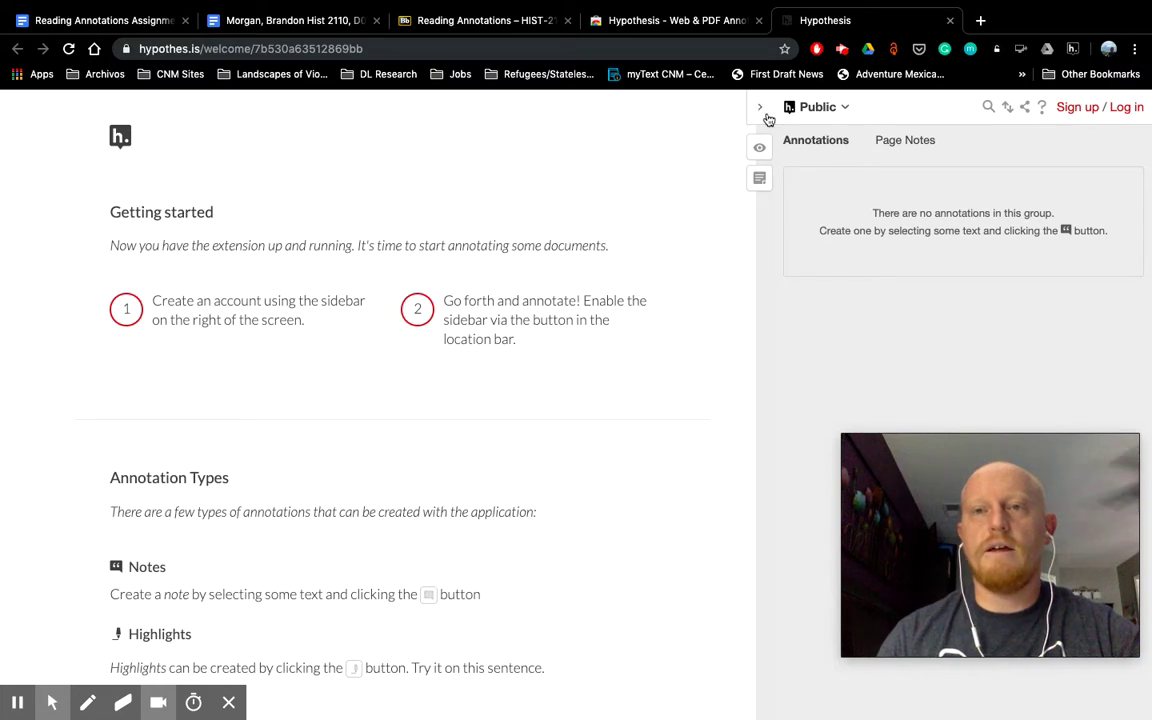
pyautogui.click(1072, 52)
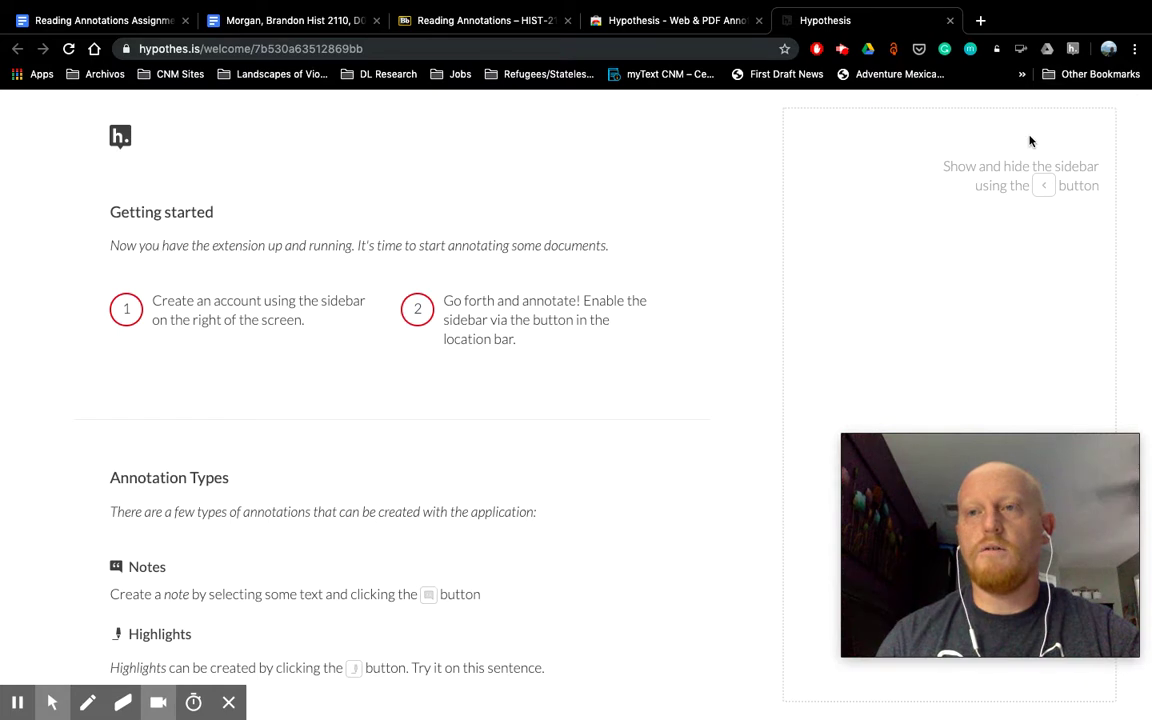
pyautogui.click(1072, 50)
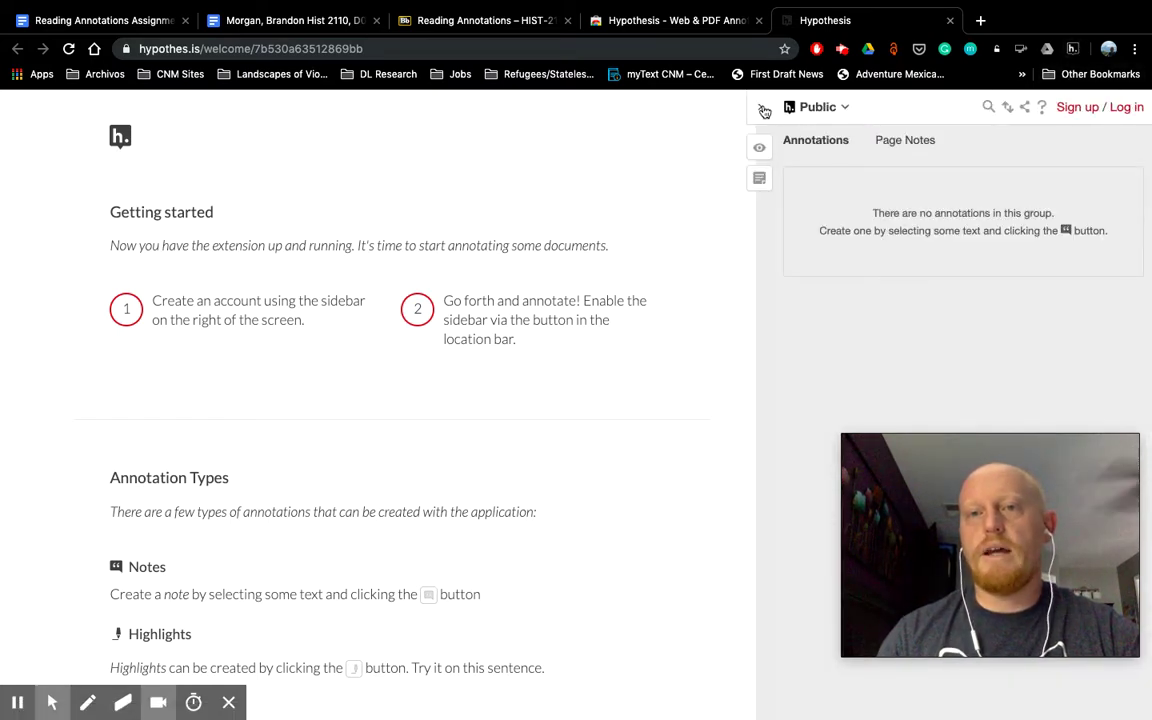
pyautogui.click(762, 109)
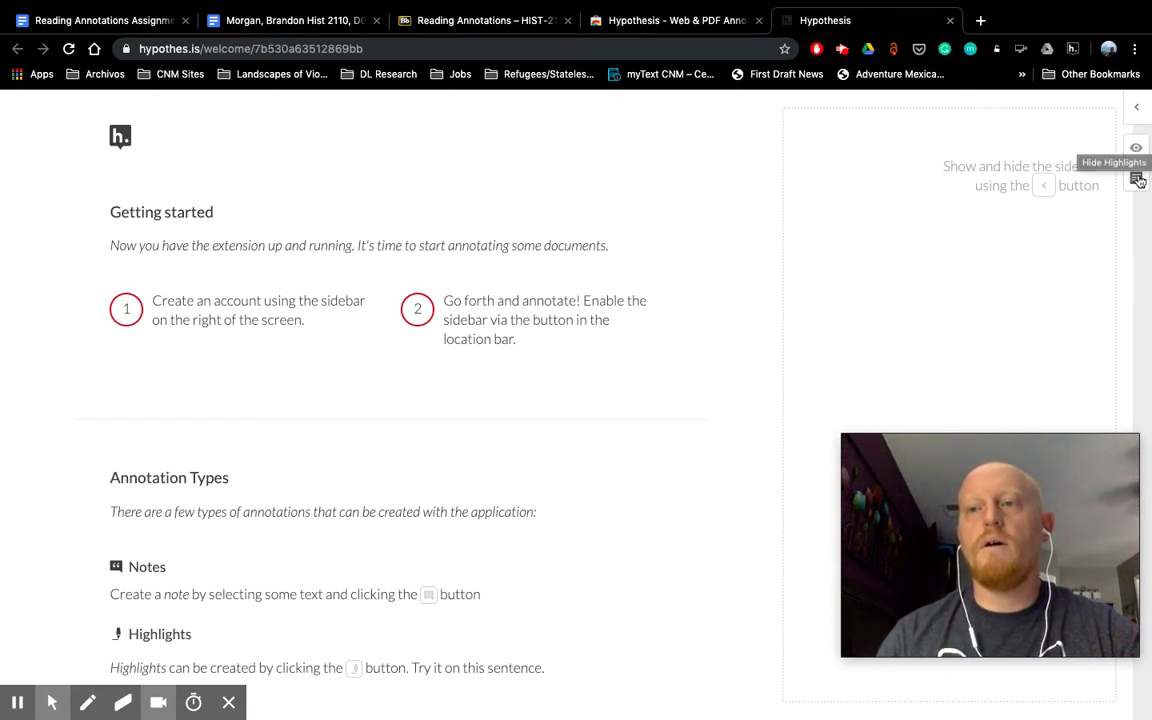
pyautogui.click(1136, 107)
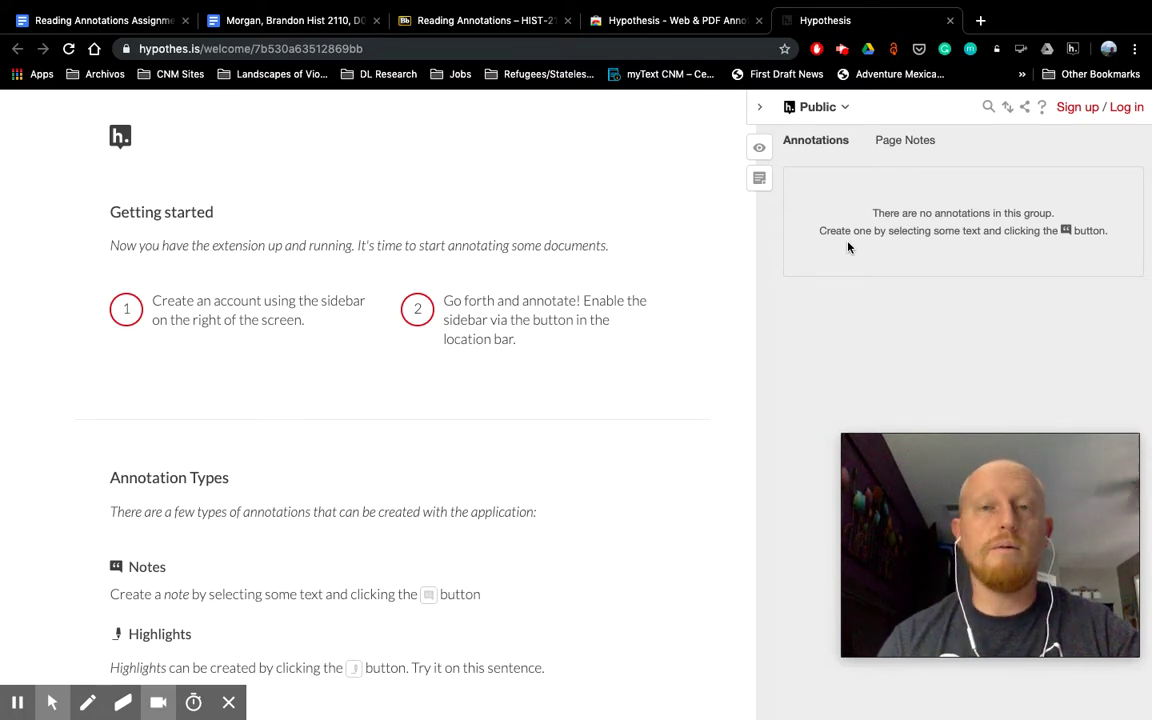
# Step: Log in to Hypothesis from the sidebar and check the account menu
pyautogui.click(1127, 107)
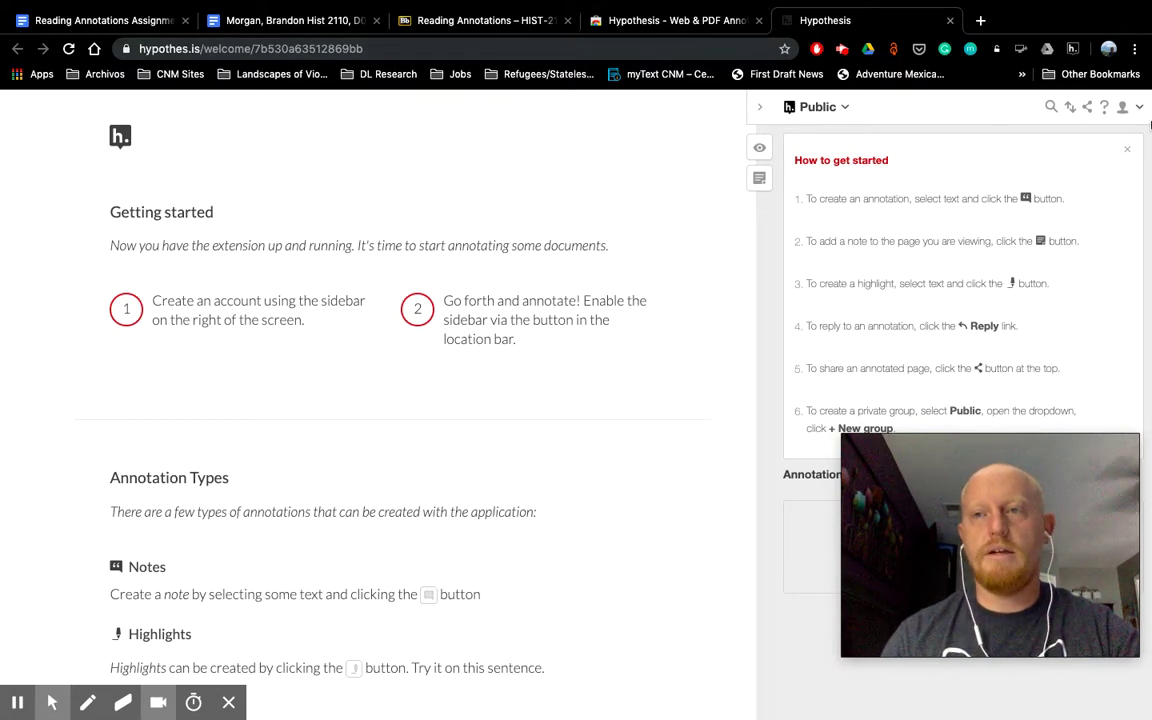
pyautogui.click(1122, 108)
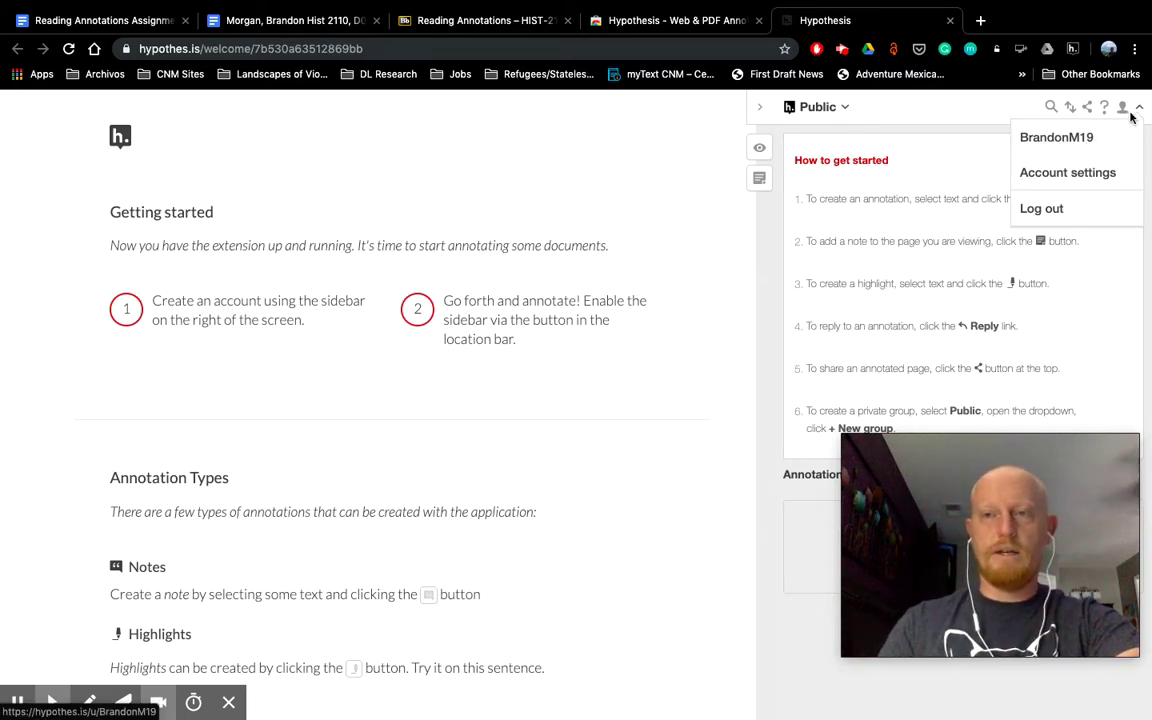
pyautogui.click(1024, 106)
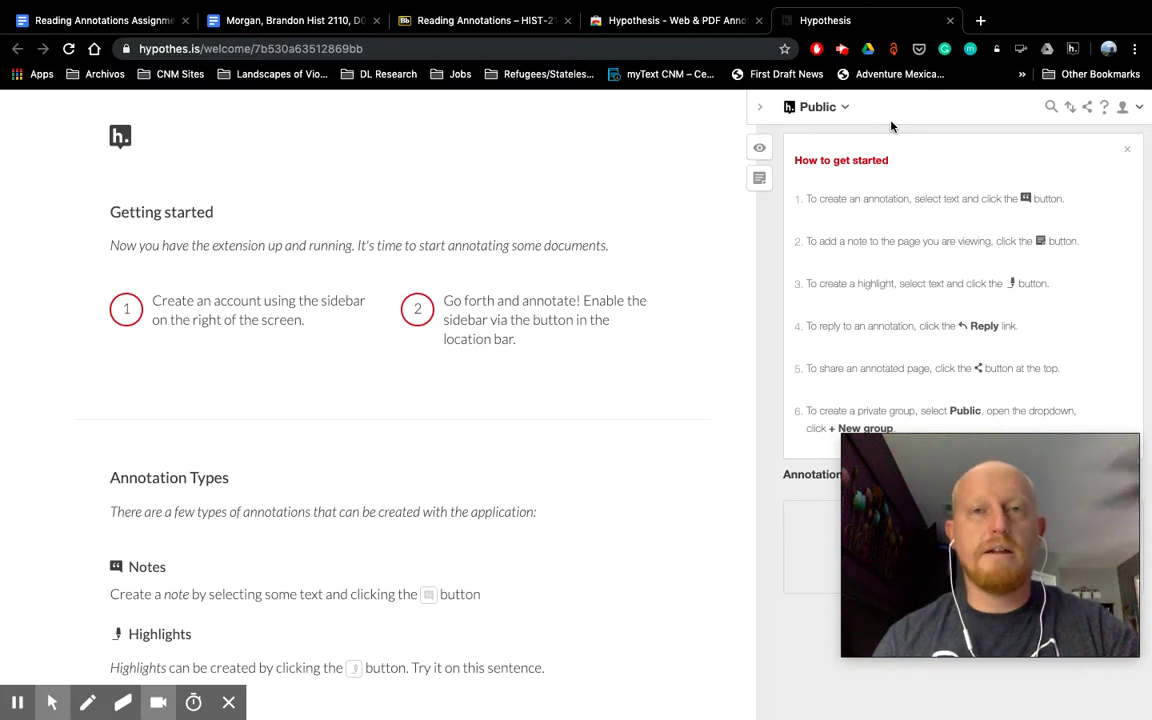
# Step: Switch the sidebar's annotation group from Public to NM History, fall 2019
pyautogui.click(843, 107)
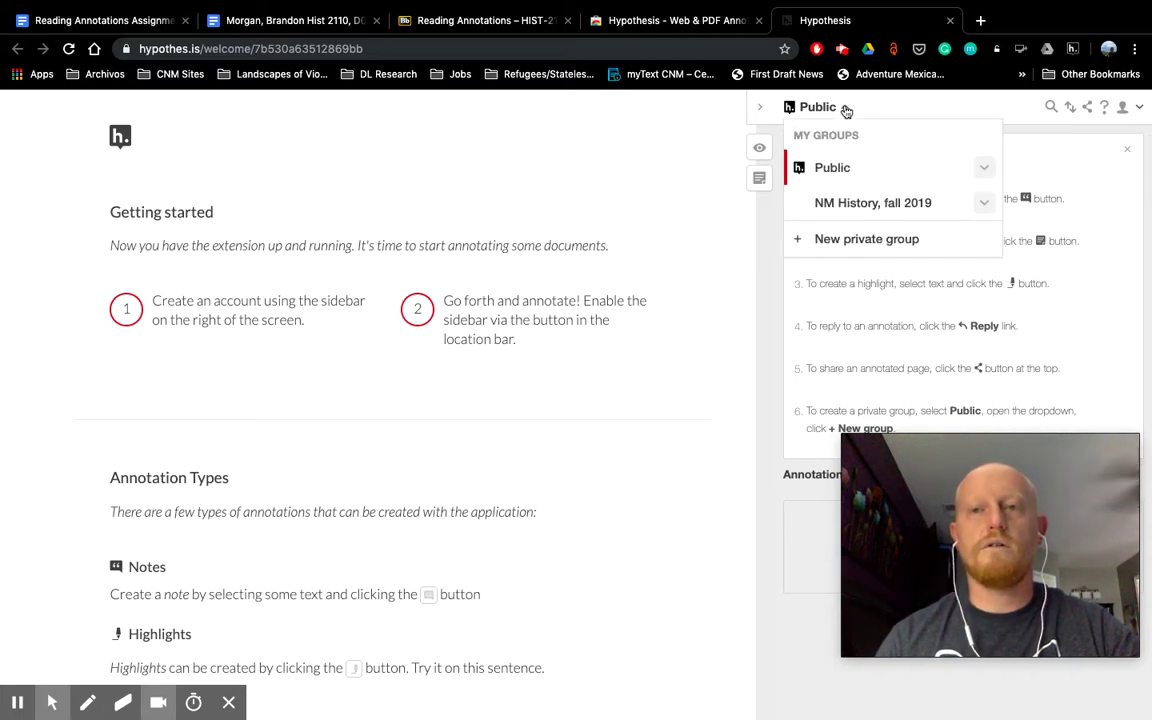
pyautogui.click(843, 108)
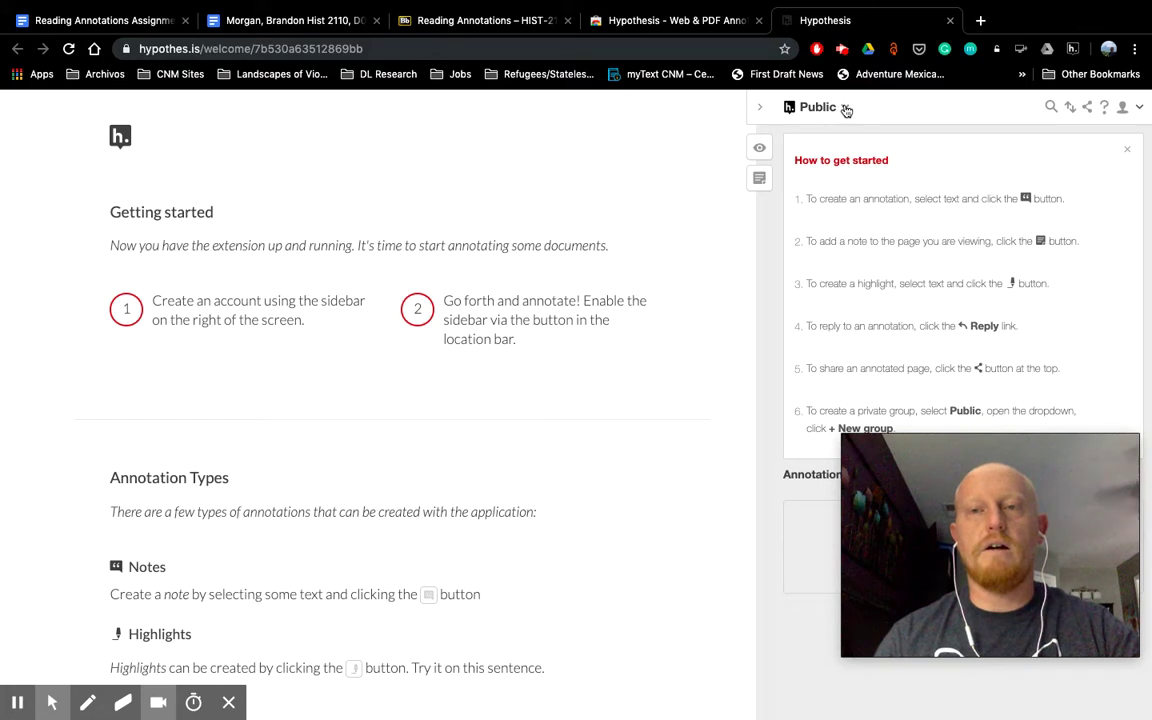
pyautogui.click(845, 109)
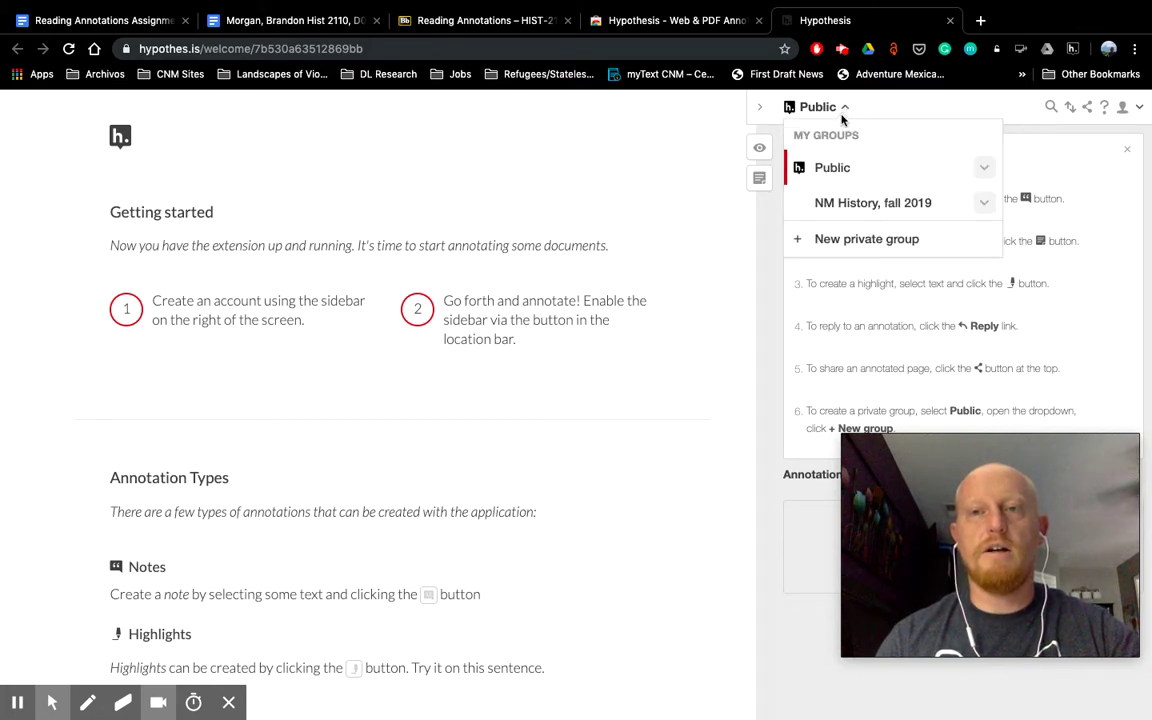
pyautogui.click(902, 208)
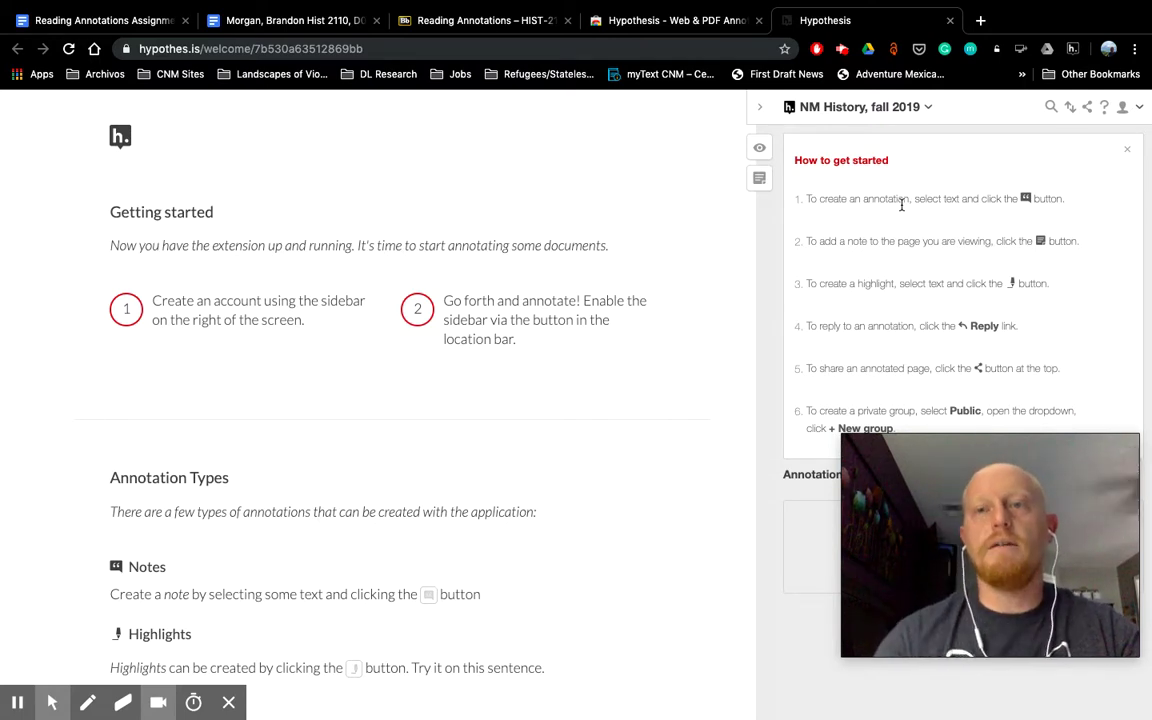
# Step: In the Web Store tab, jump back through history to the Hypothesis home page
pyautogui.click(634, 22)
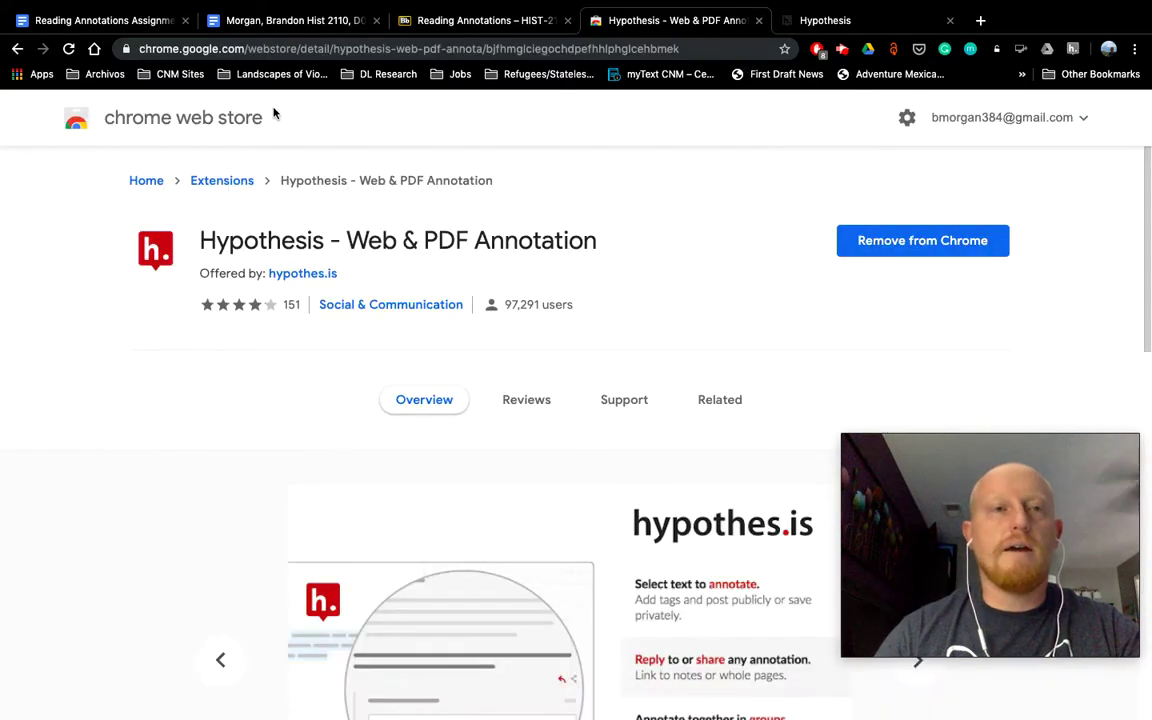
pyautogui.rightClick(17, 49)
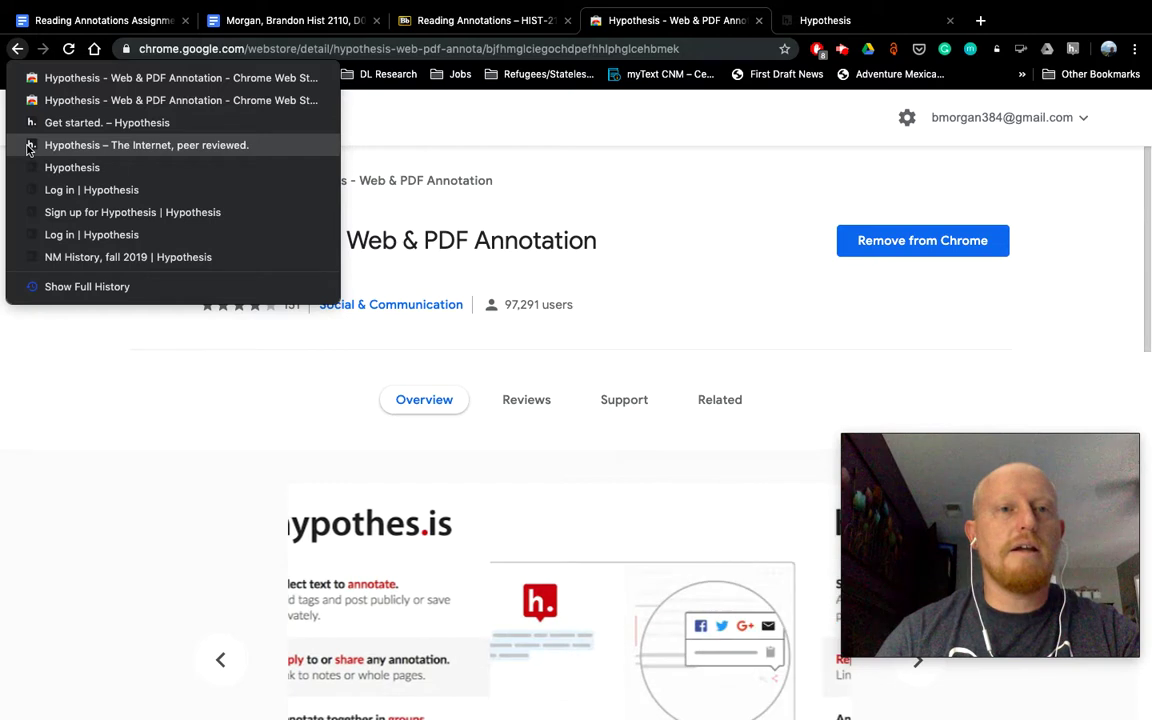
pyautogui.click(56, 150)
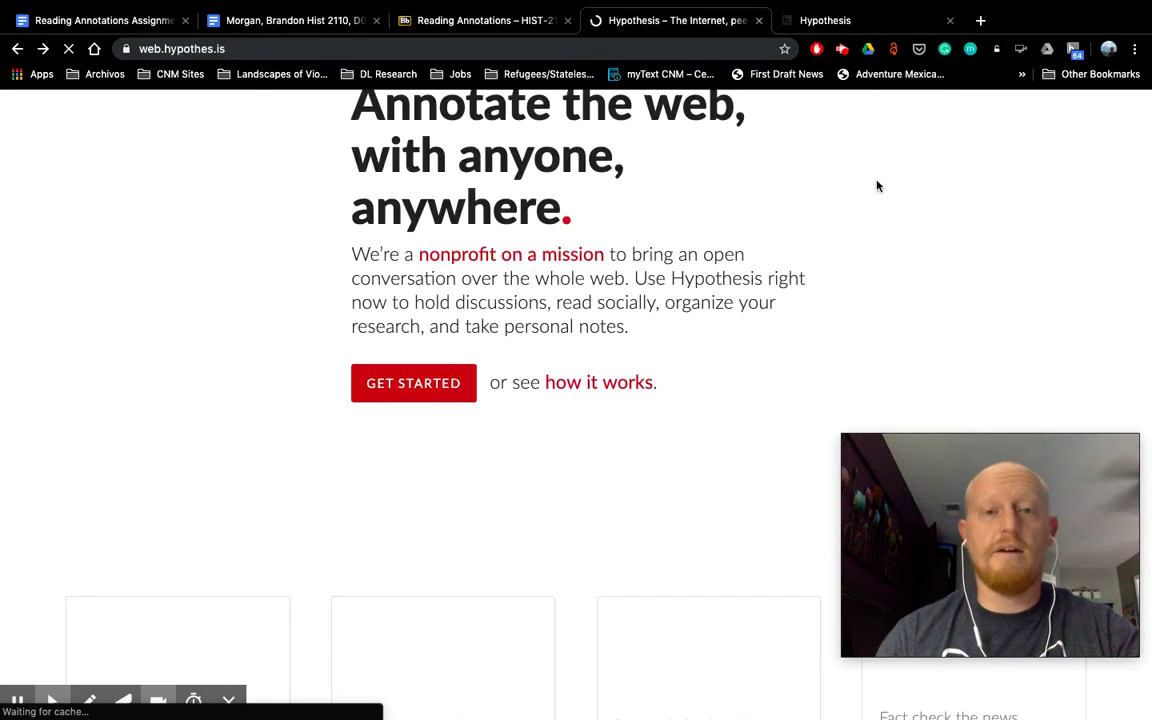
pyautogui.scroll(3, 877, 186)
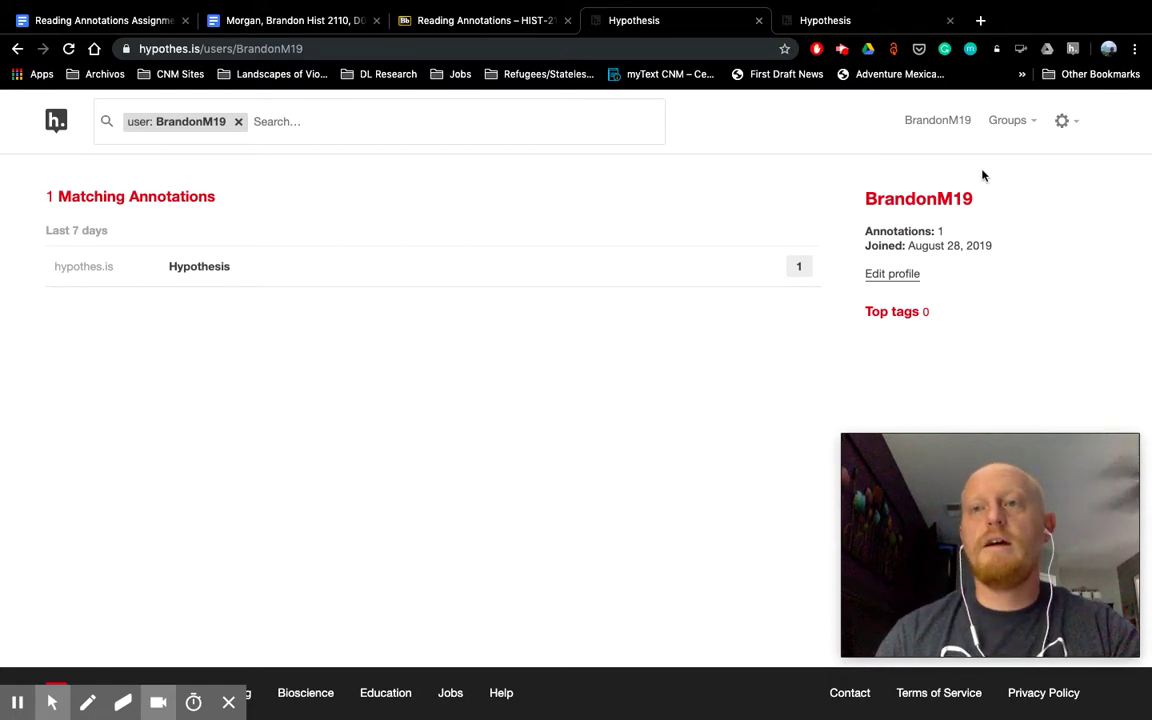
# Step: Check the account's Groups list, then return to the Blackboard Reading Annotations tab
pyautogui.click(1033, 125)
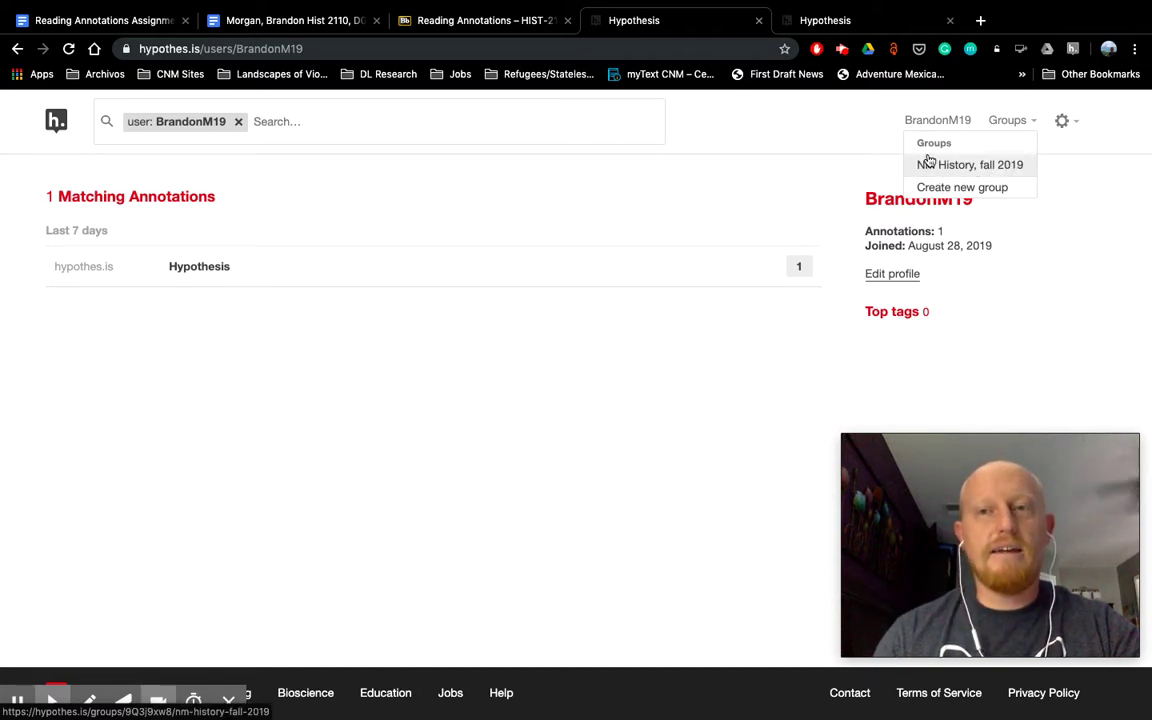
pyautogui.click(1036, 123)
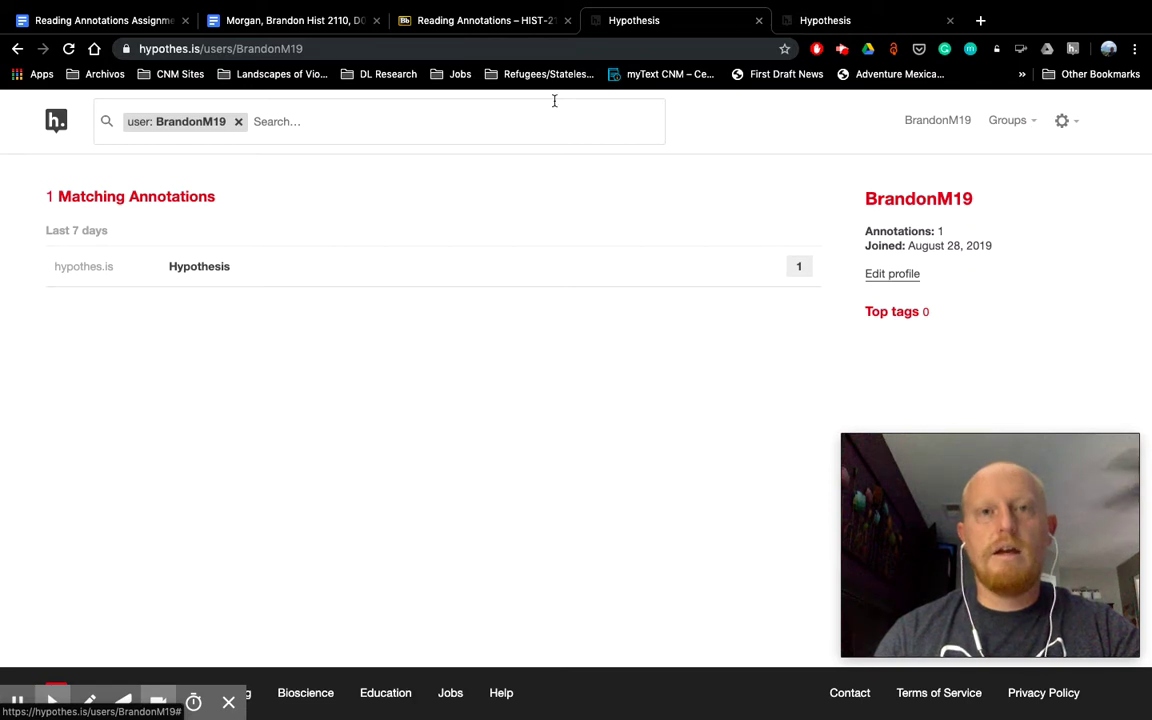
pyautogui.click(492, 22)
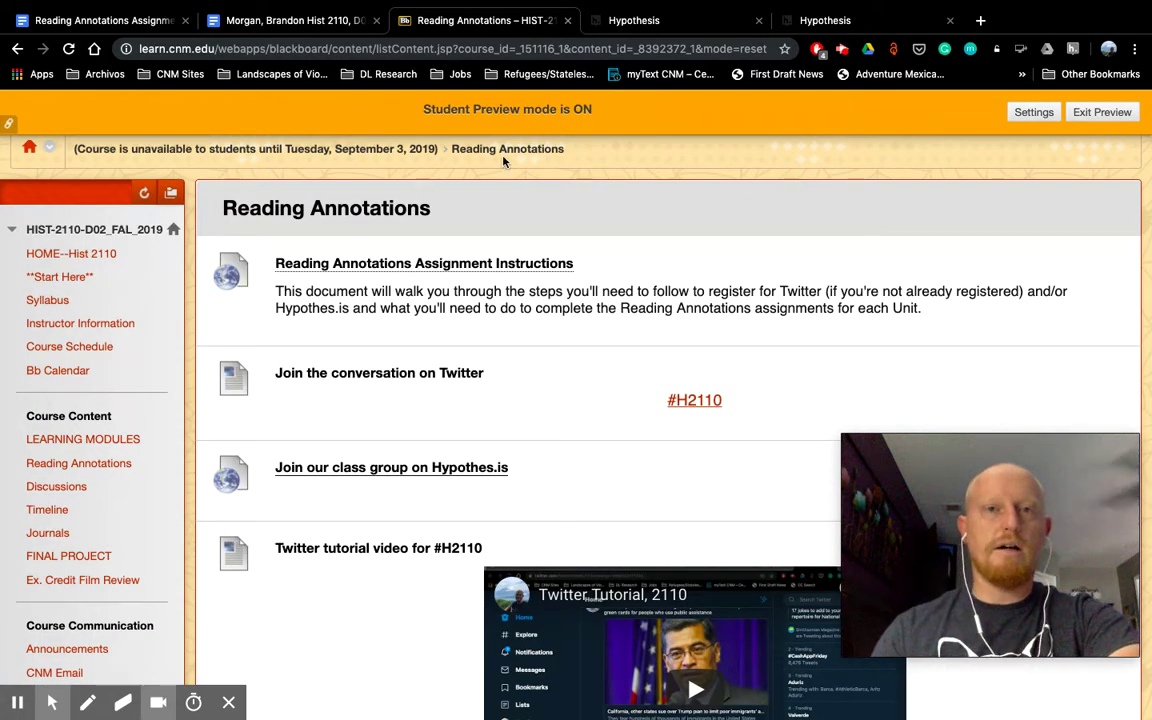
# Step: Follow the 'Join our class group on Hypothes.is' link to reach the NM History, fall 2019 group
pyautogui.scroll(-2, 374, 396)
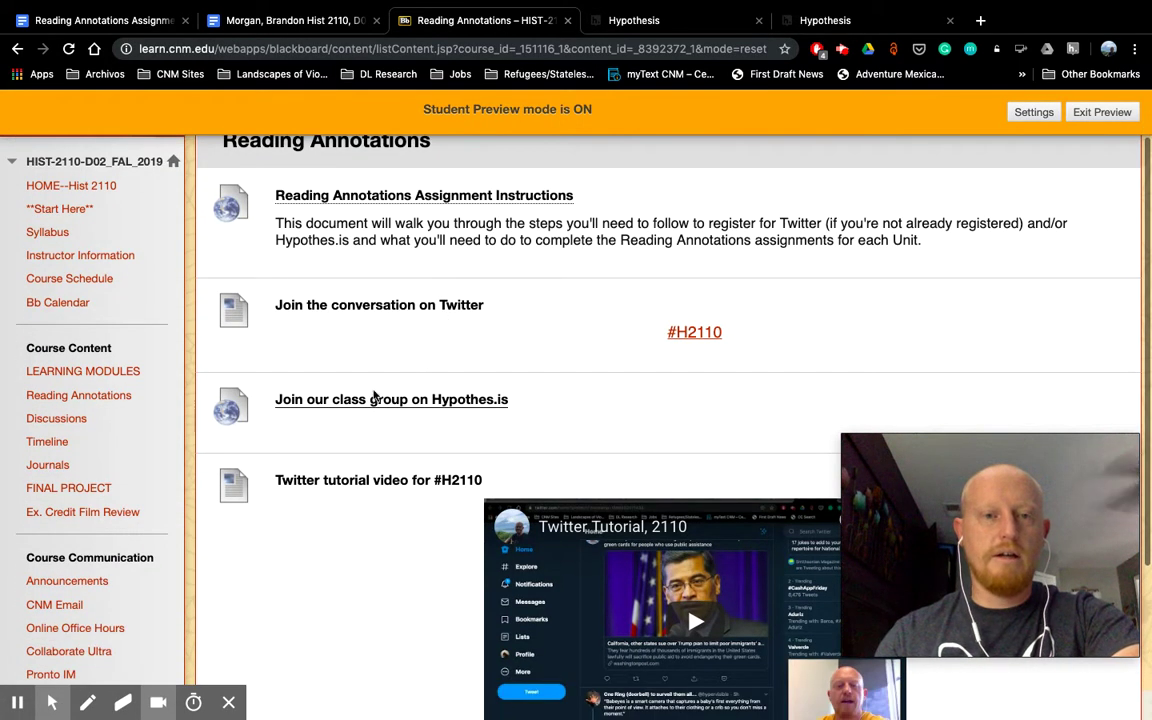
pyautogui.click(372, 401)
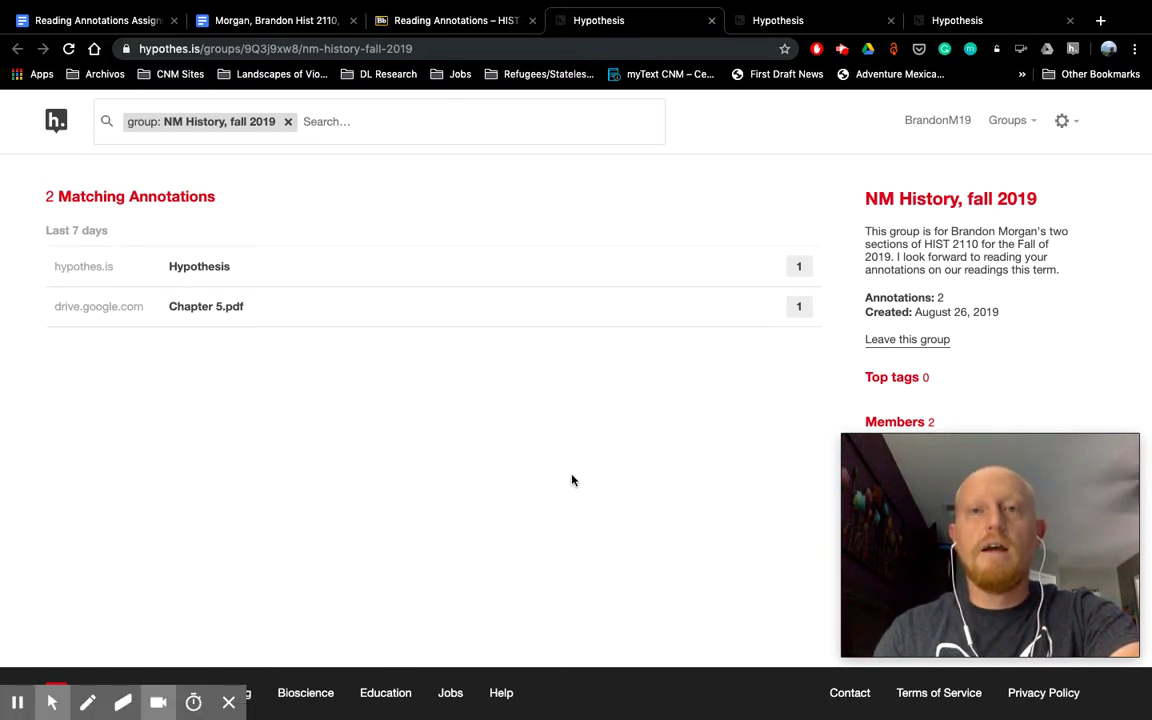
# Step: Check the Groups list, then close the account's annotations tab, leaving the Hypothesis home page showing
pyautogui.click(1030, 121)
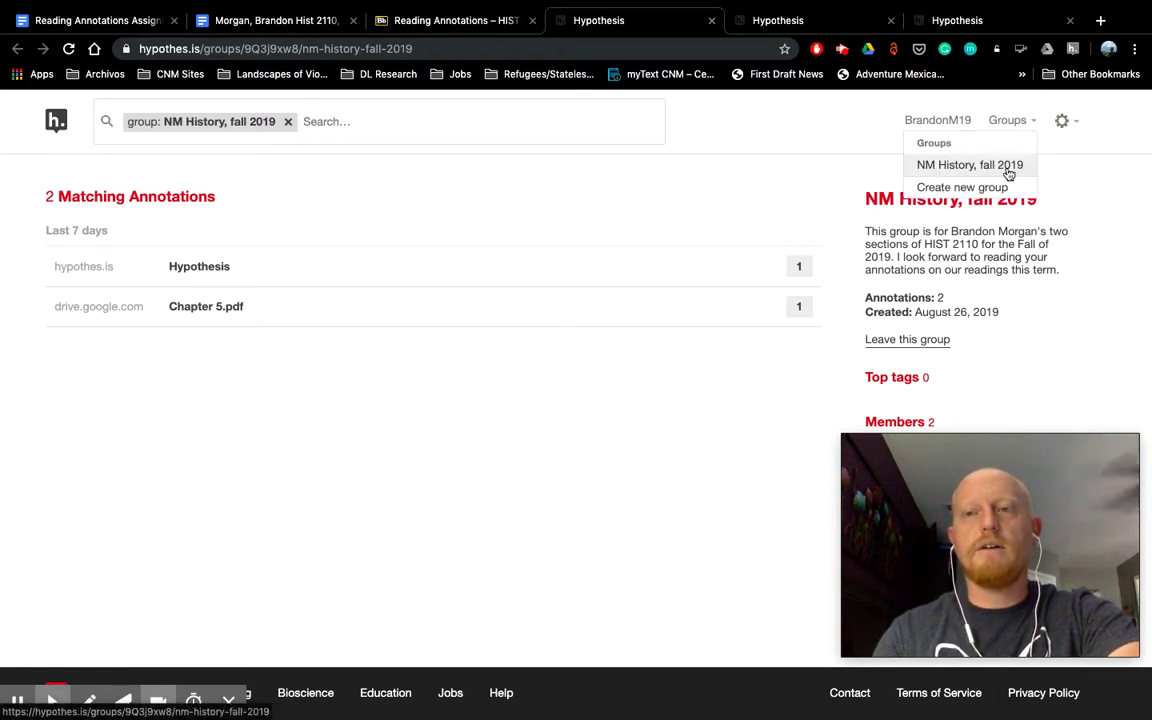
pyautogui.click(828, 157)
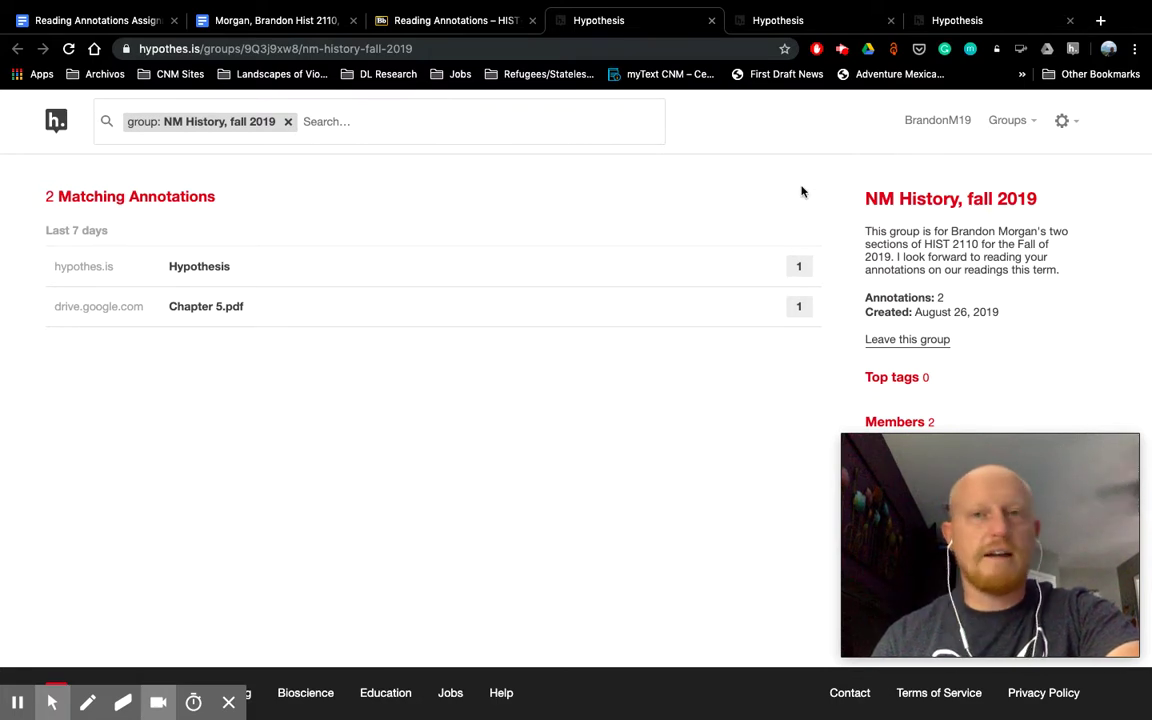
pyautogui.click(866, 24)
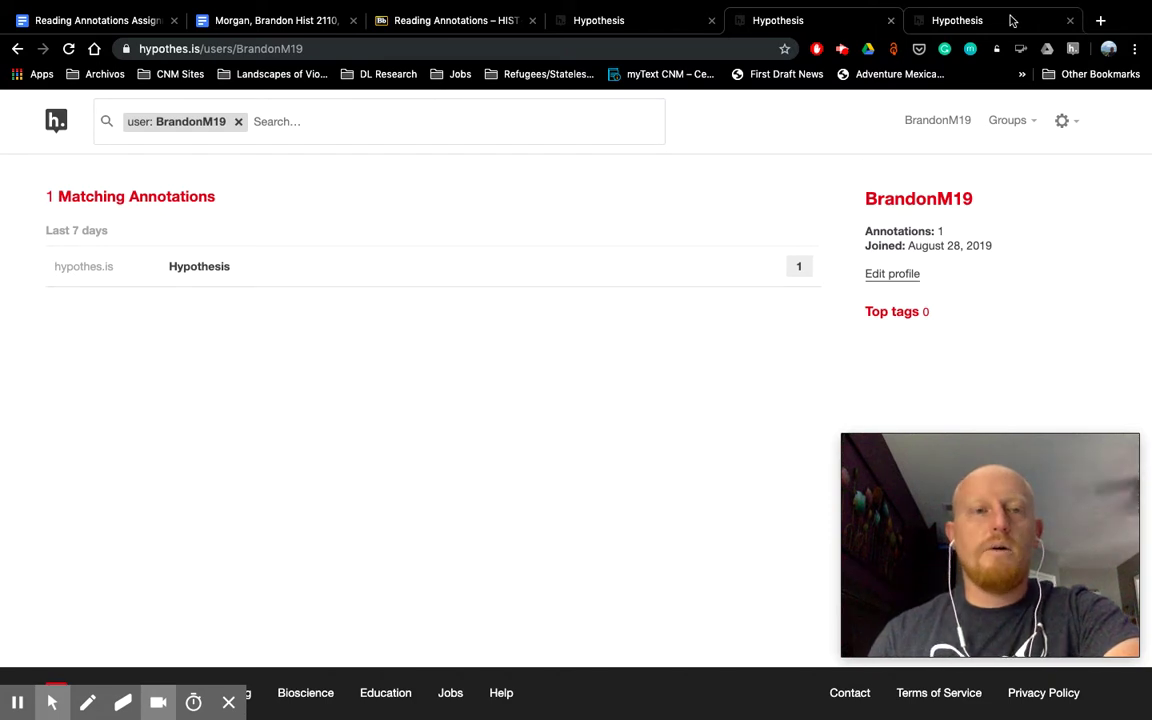
pyautogui.click(890, 21)
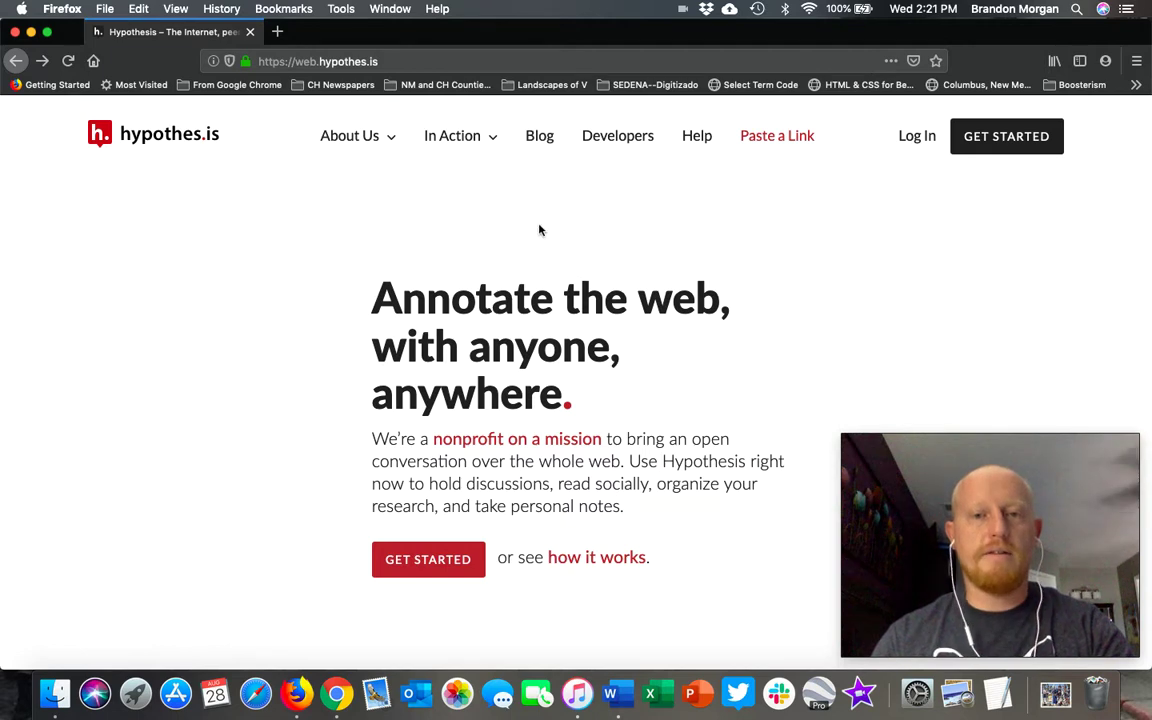
# Step: Add the HYPOTHESIS BOOKMARKLET from the Get started page to the Firefox bookmarks toolbar
pyautogui.click(440, 562)
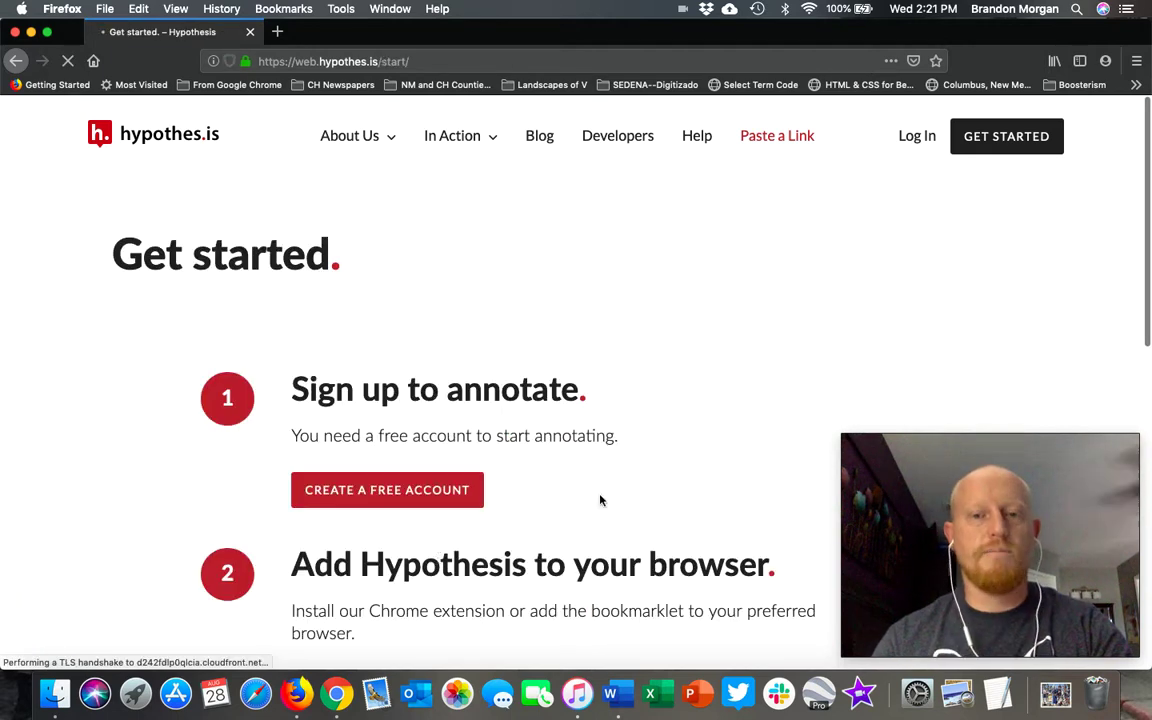
pyautogui.scroll(-5, 599, 501)
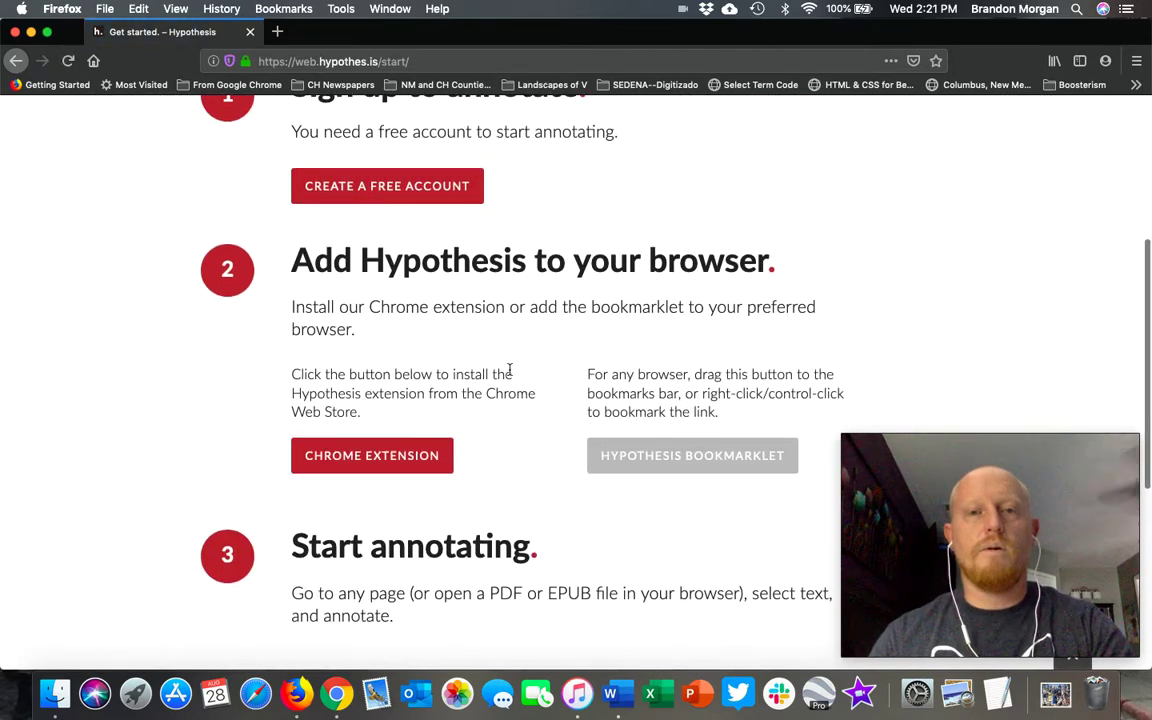
pyautogui.click(432, 455)
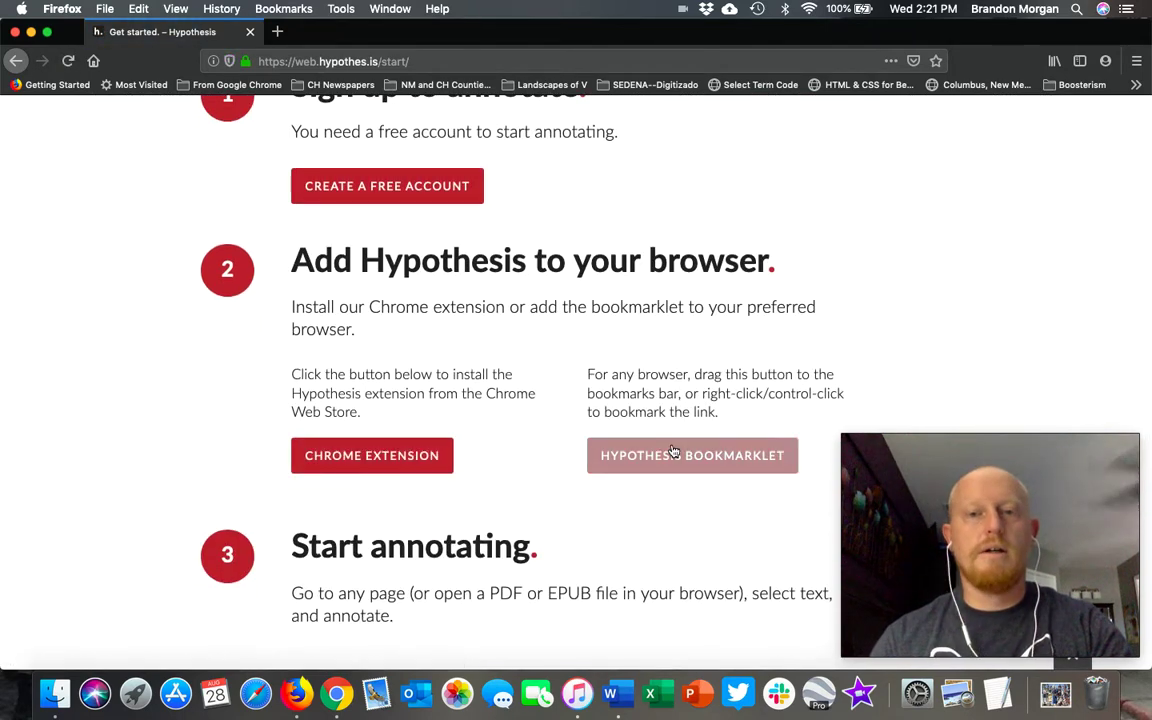
pyautogui.click(738, 465)
pyautogui.moveTo(626, 157); pyautogui.dragTo(590, 88)
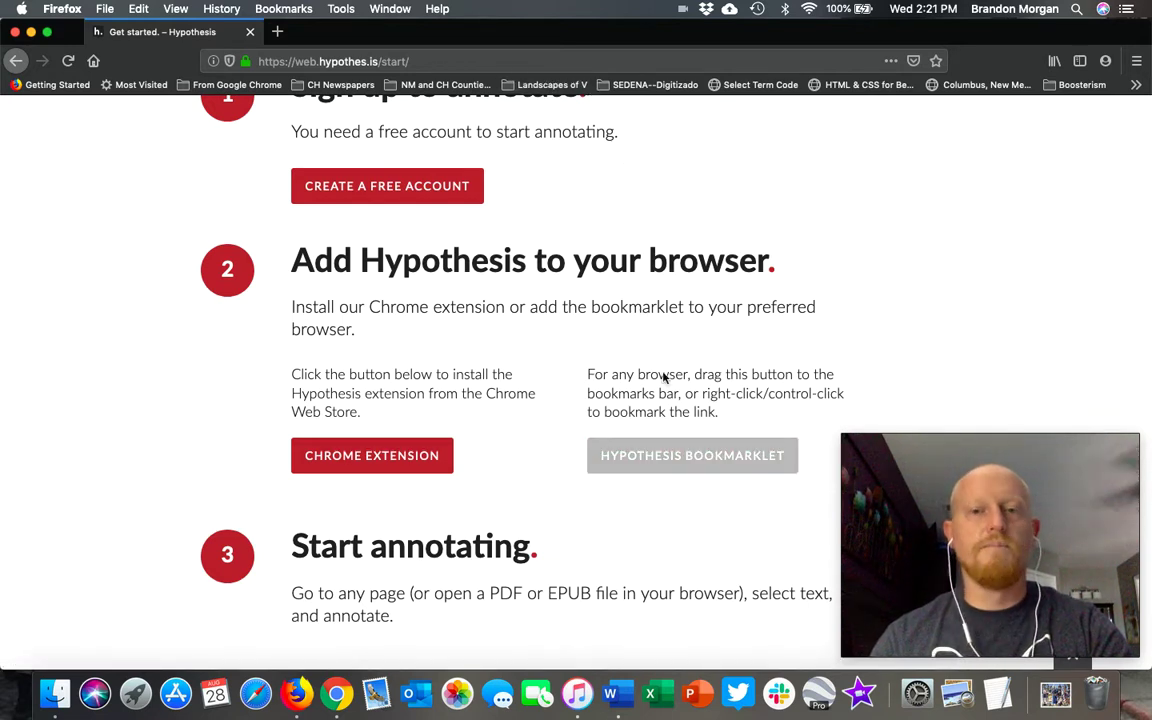
pyautogui.rightClick(670, 459)
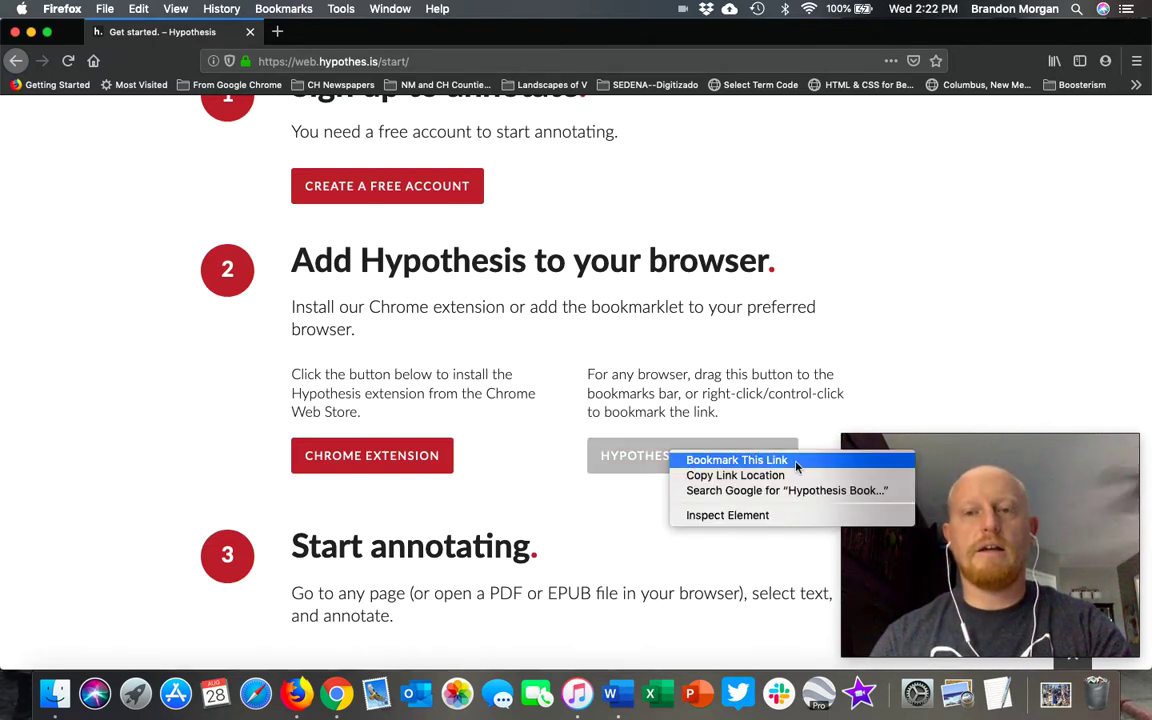
pyautogui.click(539, 410)
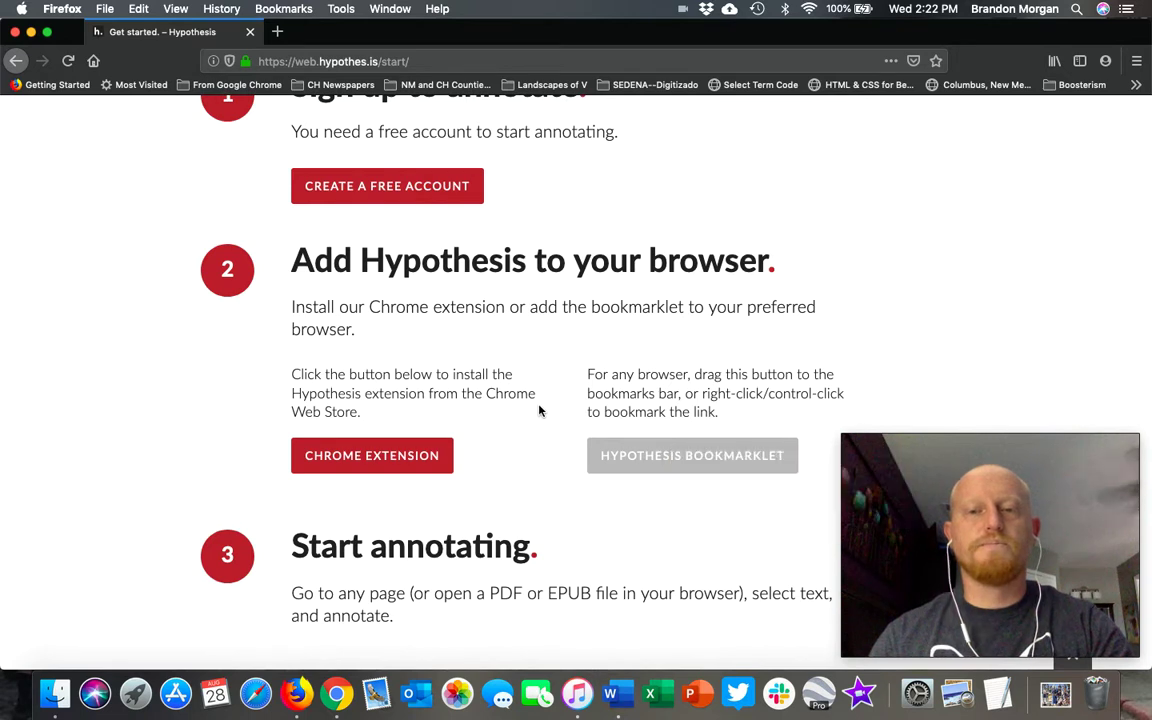
pyautogui.moveTo(659, 459); pyautogui.dragTo(190, 90)
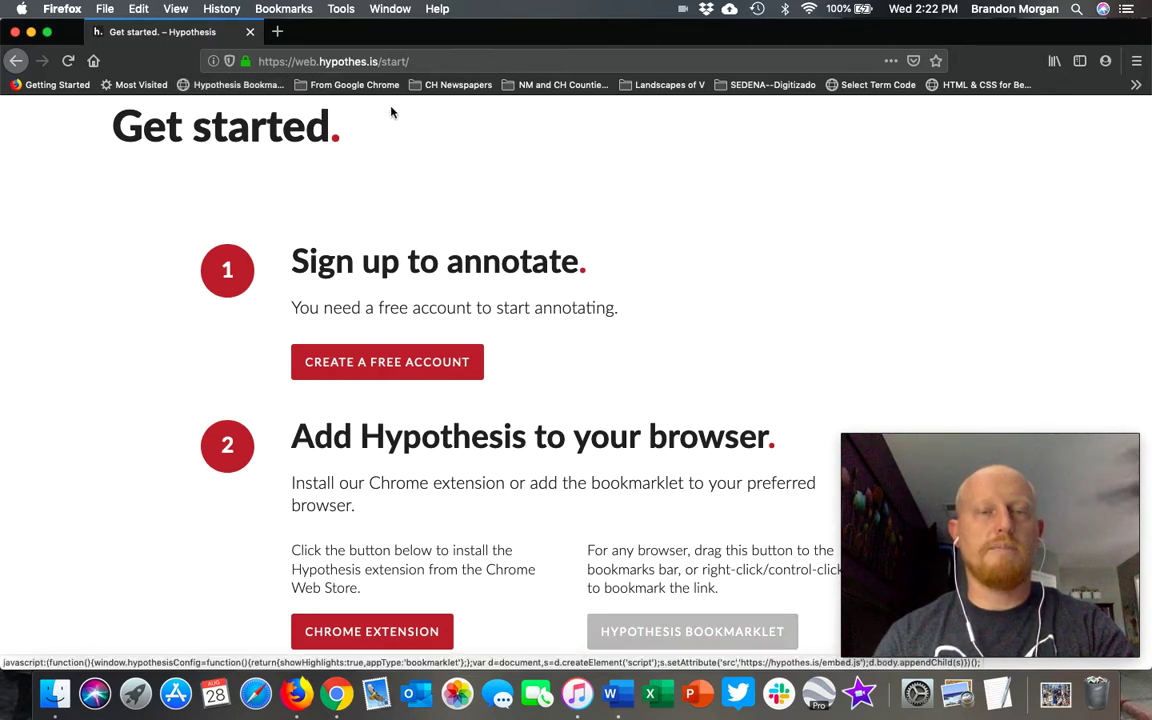
# Step: In a new tab at mytext.cnm.edu, open The History of New Mexico's 'The New Mexico Difference' lesson
pyautogui.click(278, 33)
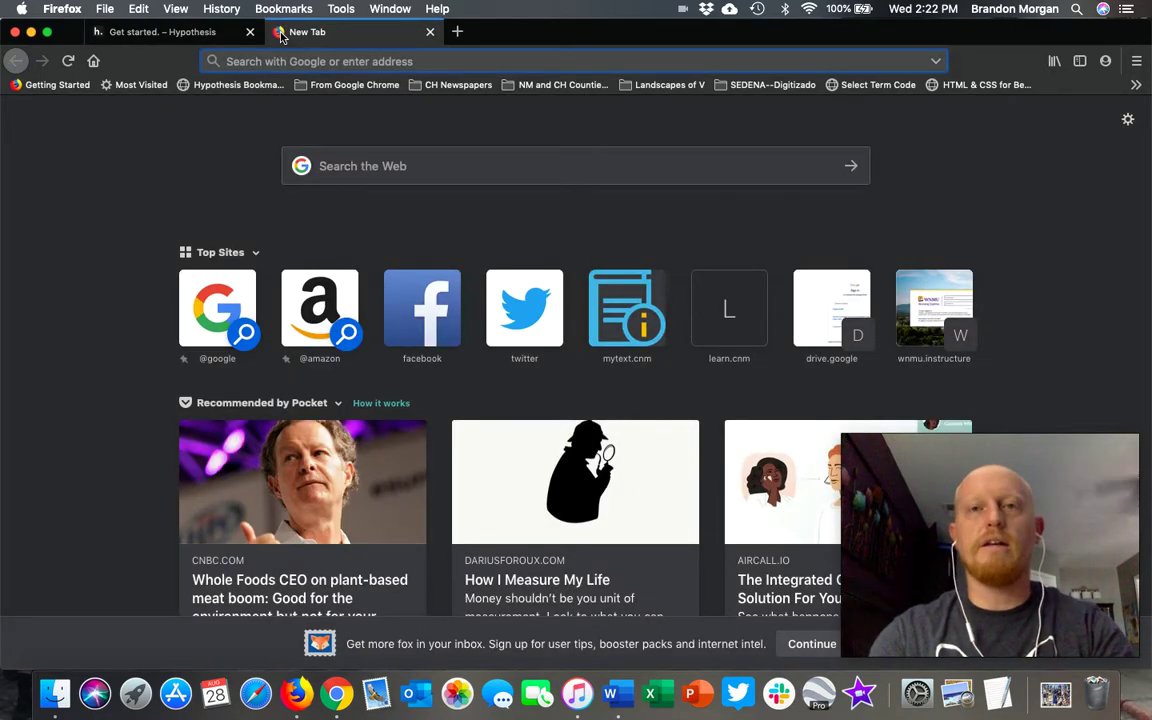
pyautogui.write('mytext.cnm.edu/')
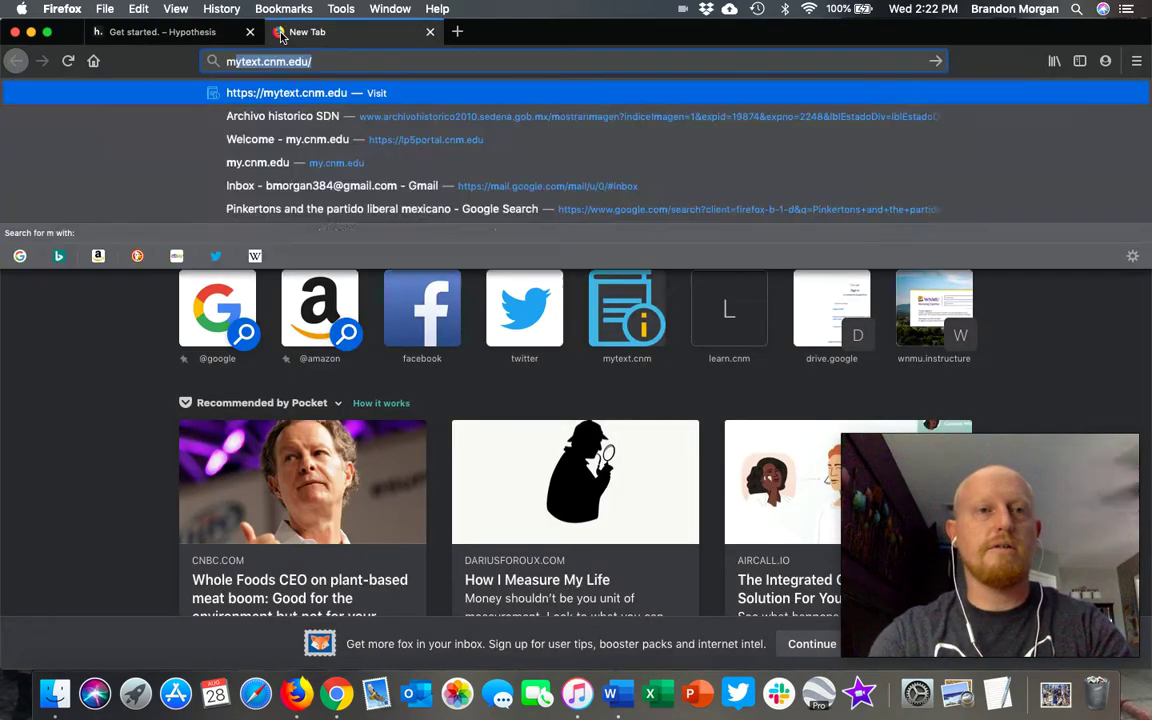
pyautogui.press('Return')
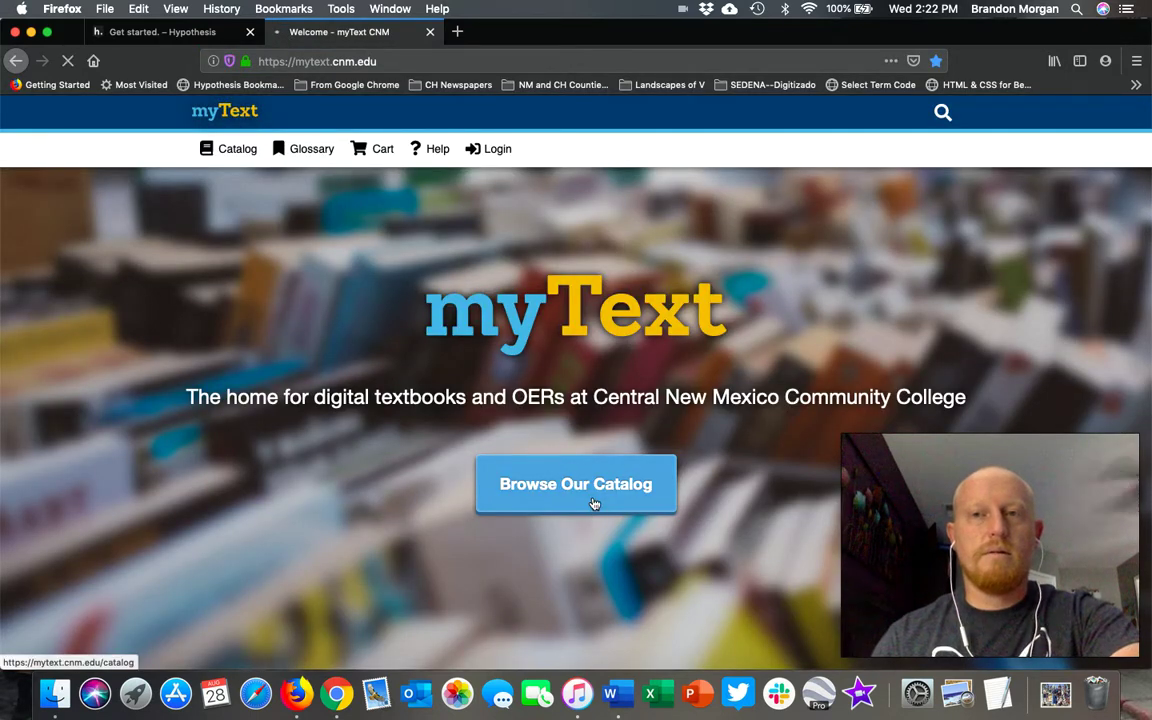
pyautogui.click(594, 503)
pyautogui.scroll(-3, 646, 464)
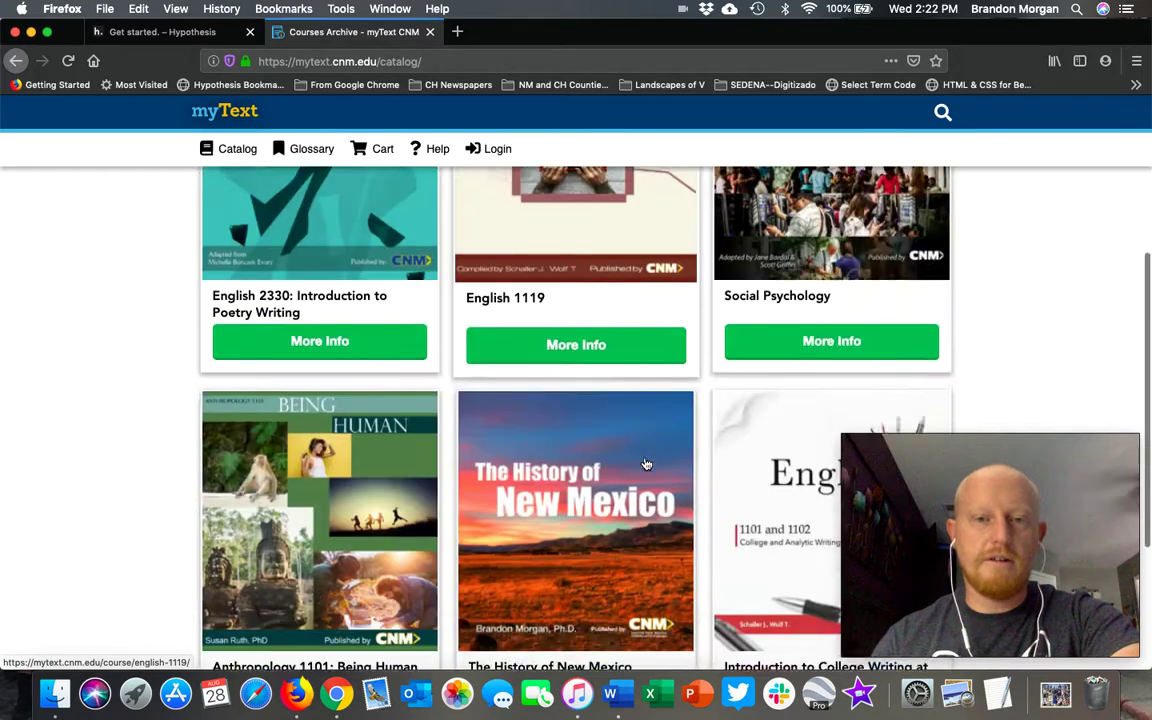
pyautogui.scroll(-3, 646, 464)
pyautogui.click(586, 358)
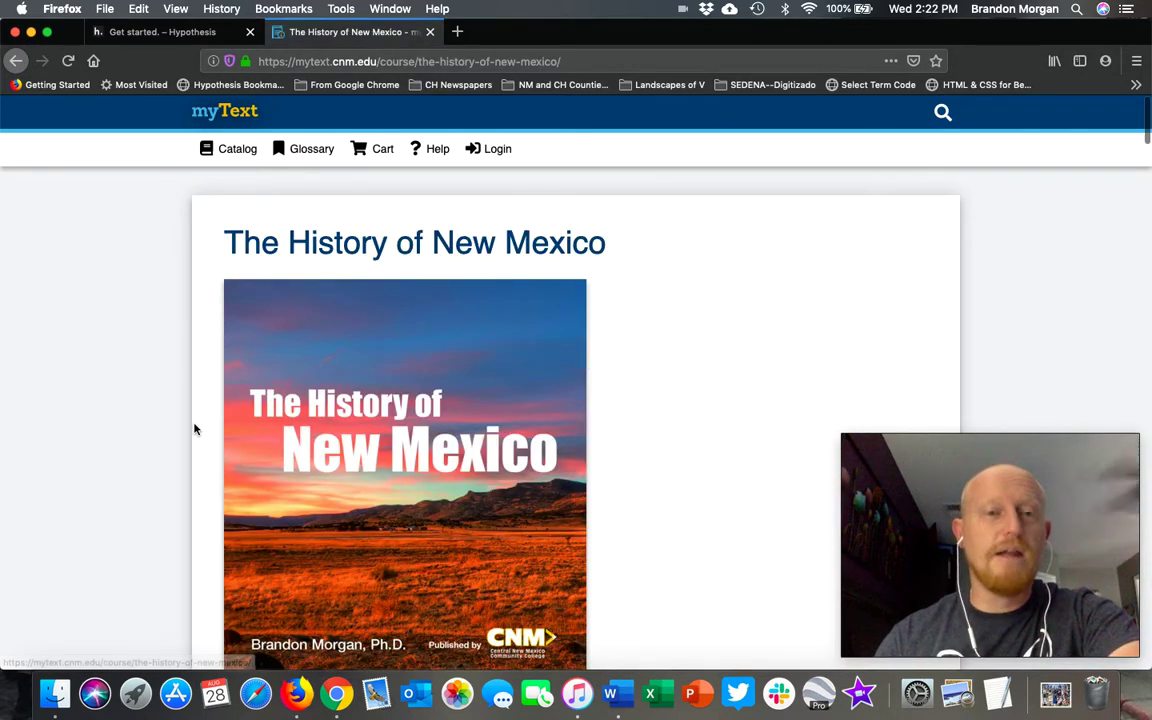
pyautogui.scroll(-10, 96, 402)
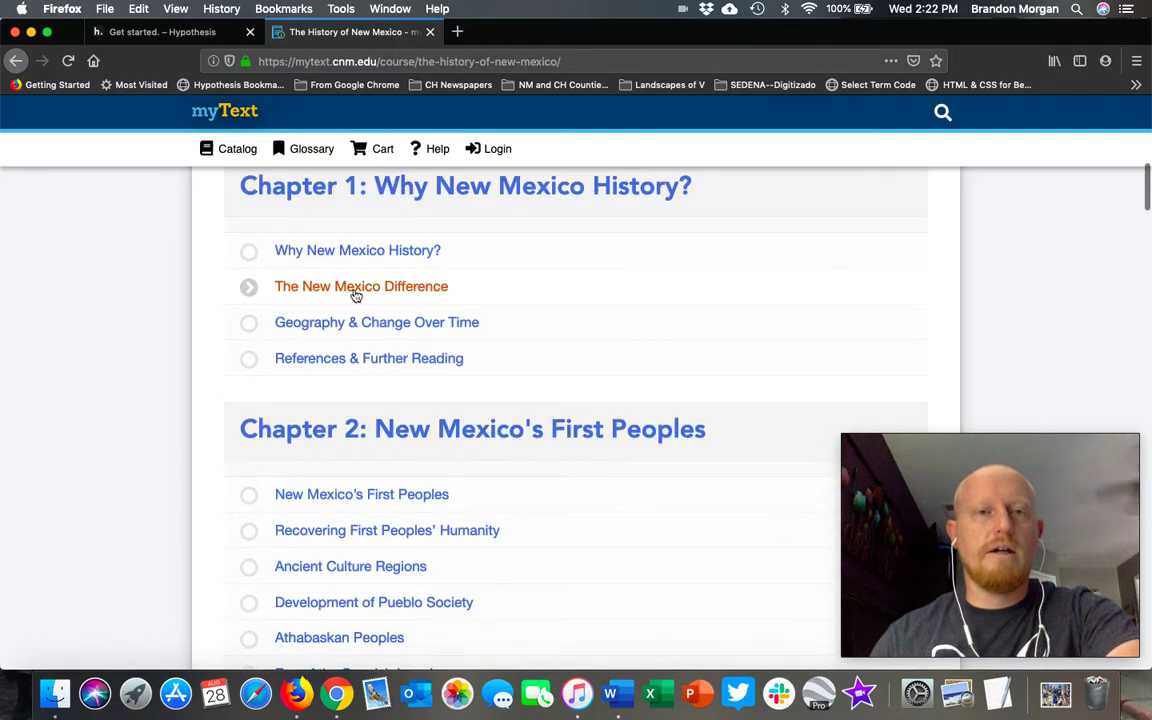
pyautogui.click(379, 287)
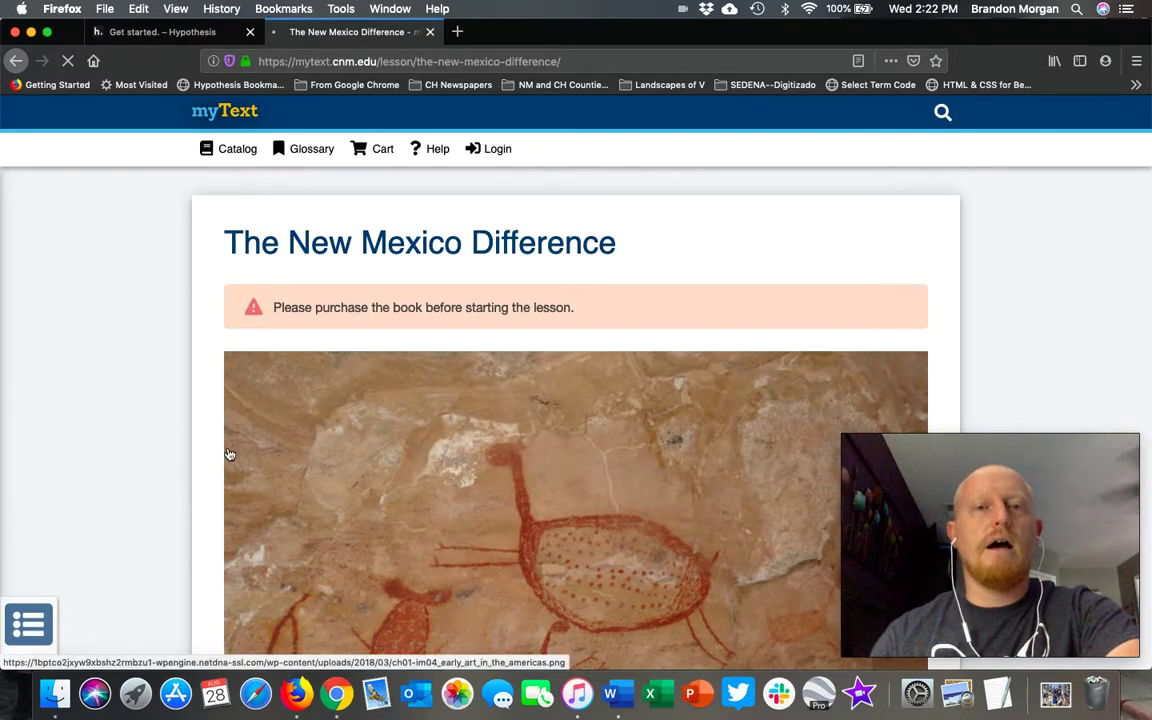
# Step: Scroll the lesson past the rock-art image to the paragraph about parochial or provincial state histories
pyautogui.scroll(-5, 143, 398)
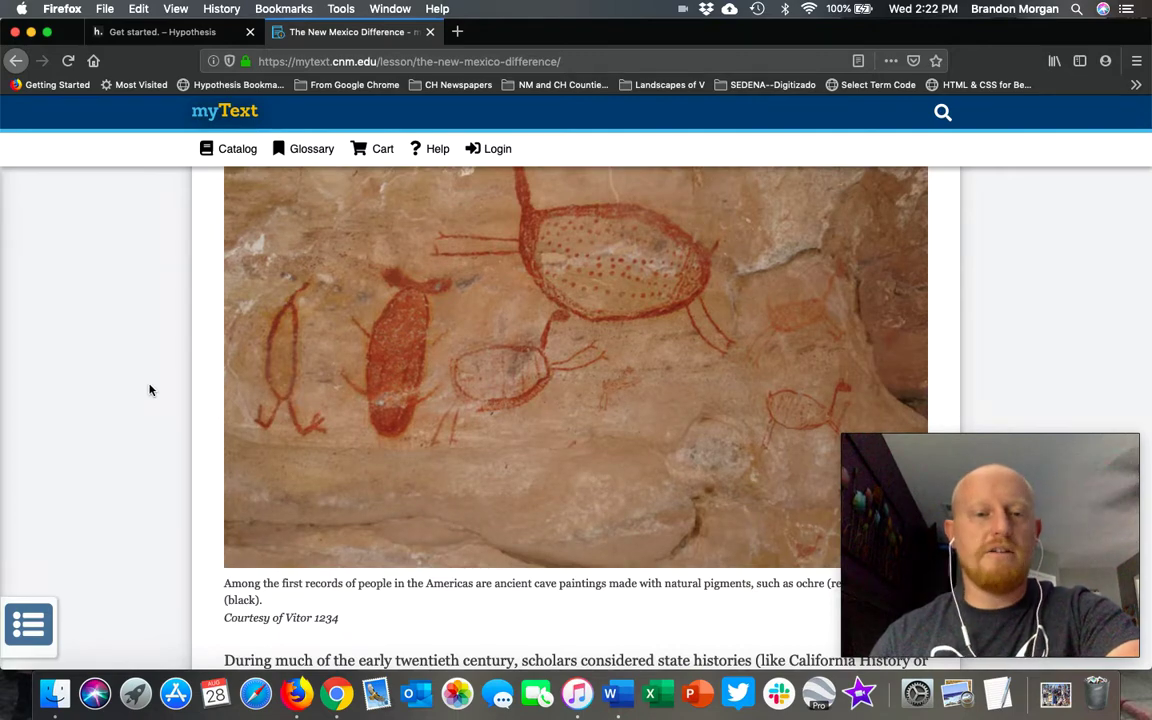
pyautogui.scroll(-3, 148, 394)
pyautogui.scroll(-5, 150, 390)
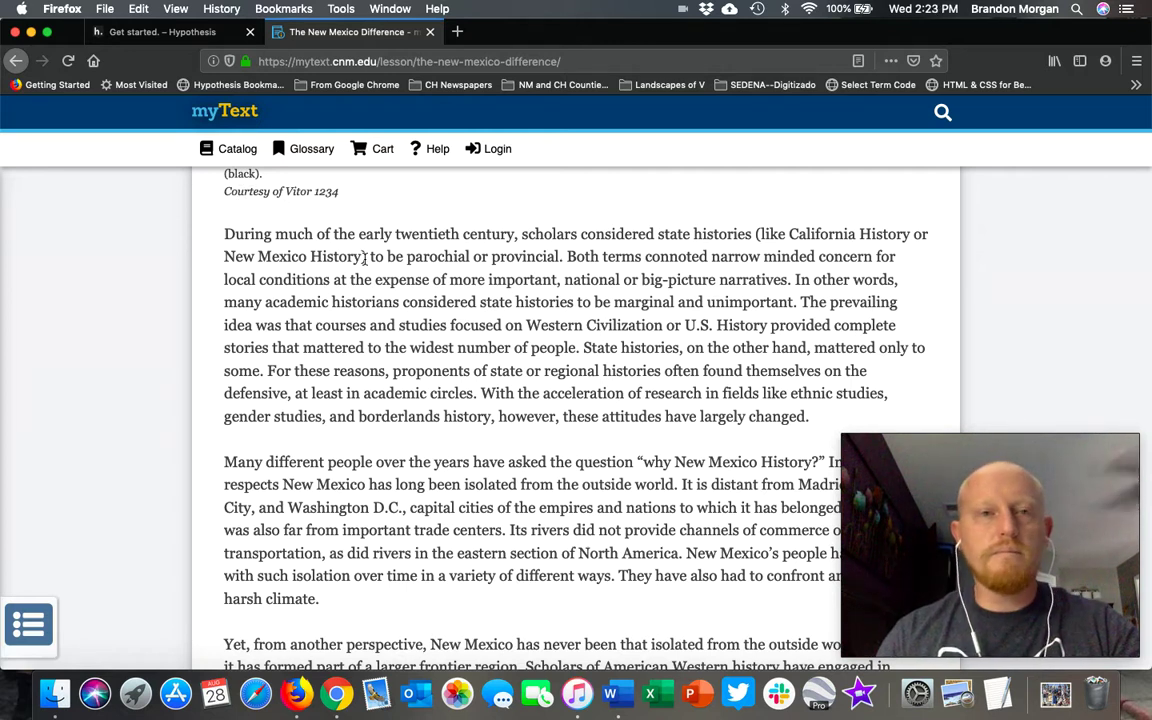
# Step: Run the Hypothesis Bookmarklet on the lesson and select the phrase 'parochial or provincial'
pyautogui.click(230, 85)
pyautogui.click(231, 88)
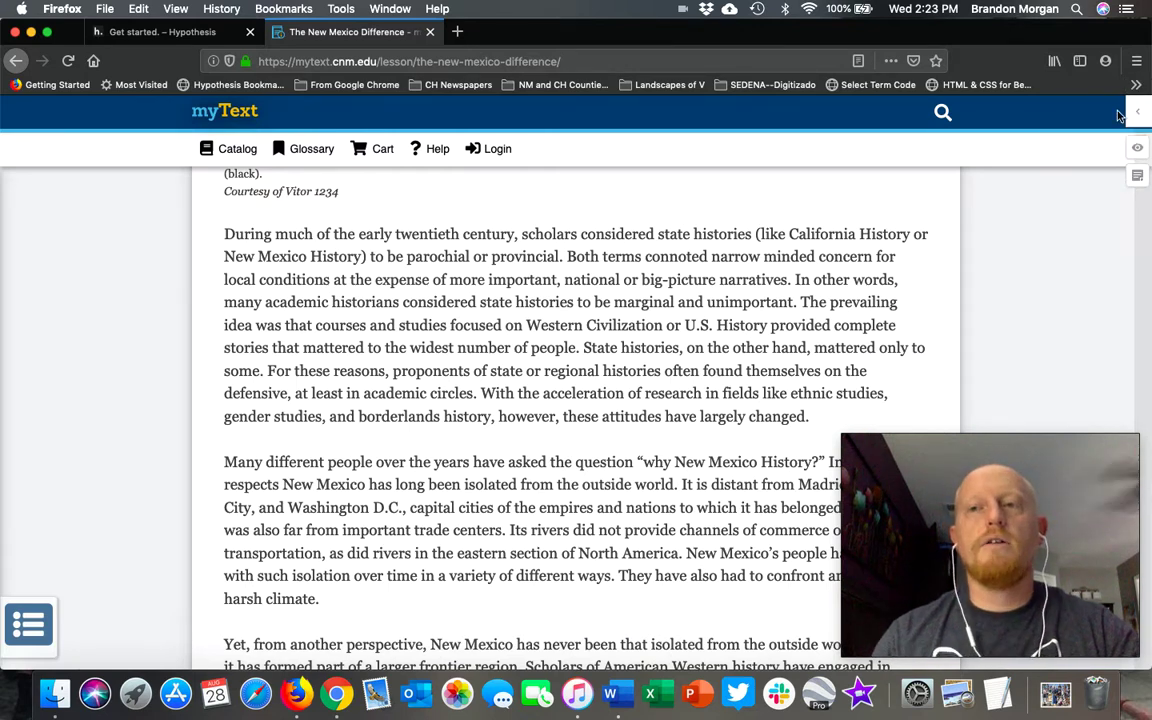
pyautogui.scroll(-1, 561, 387)
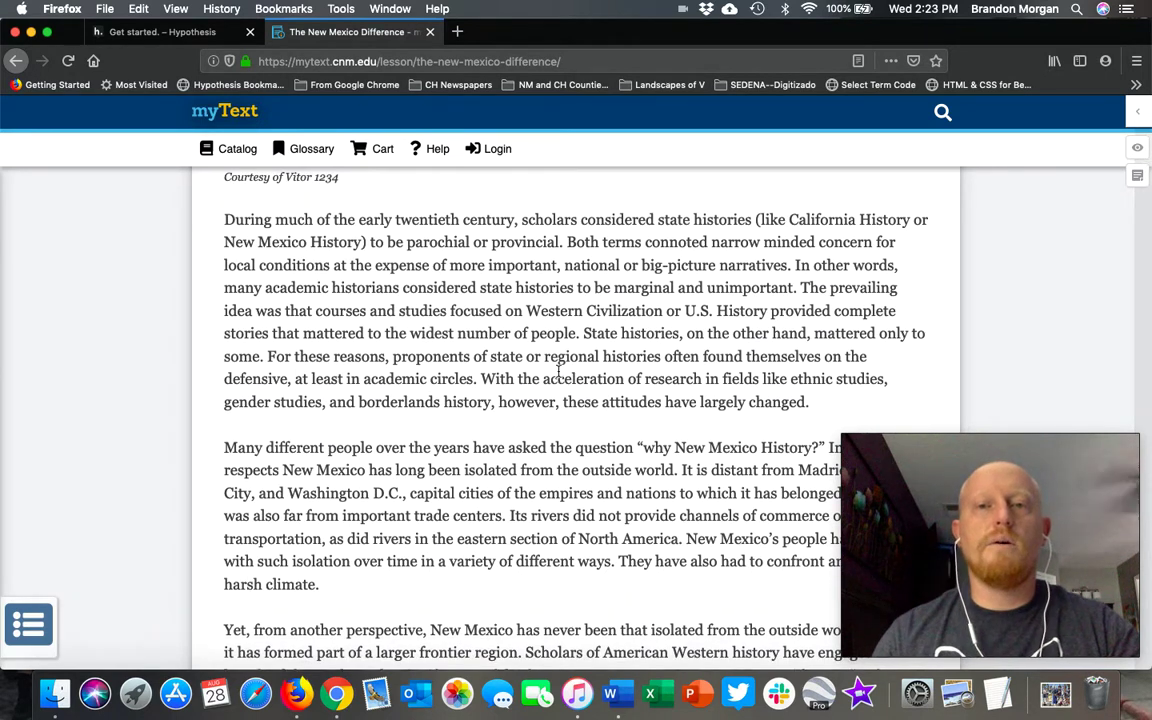
pyautogui.scroll(-1, 638, 346)
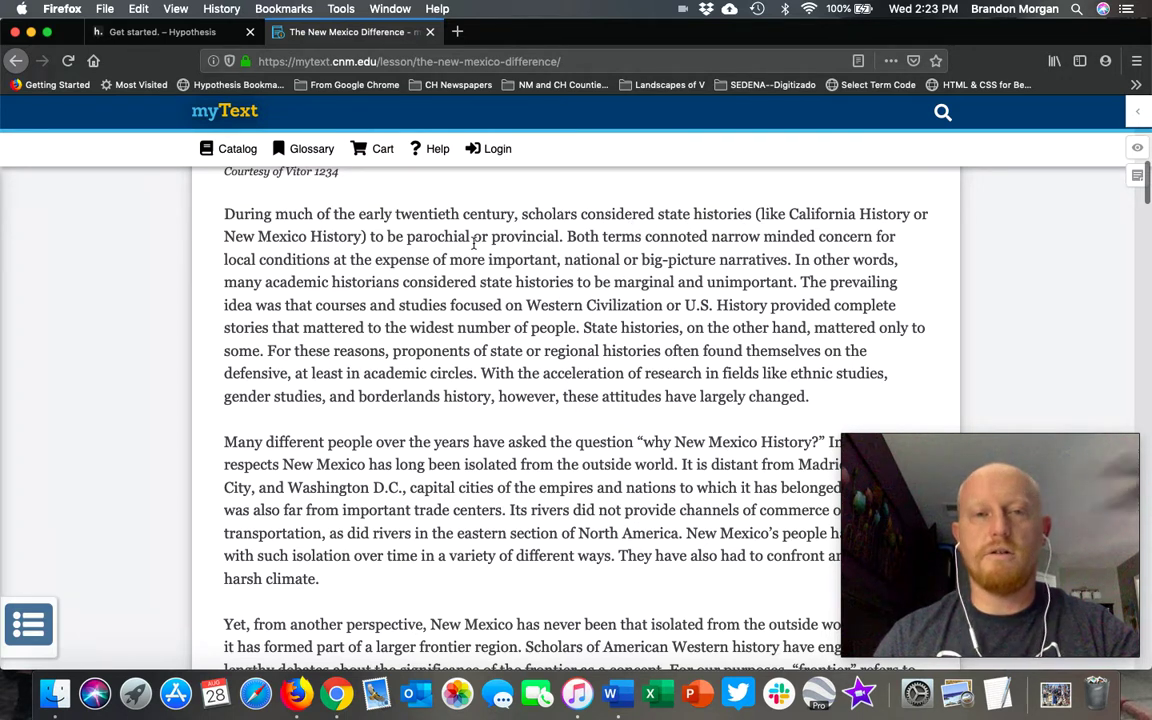
pyautogui.moveTo(407, 238); pyautogui.dragTo(560, 236)
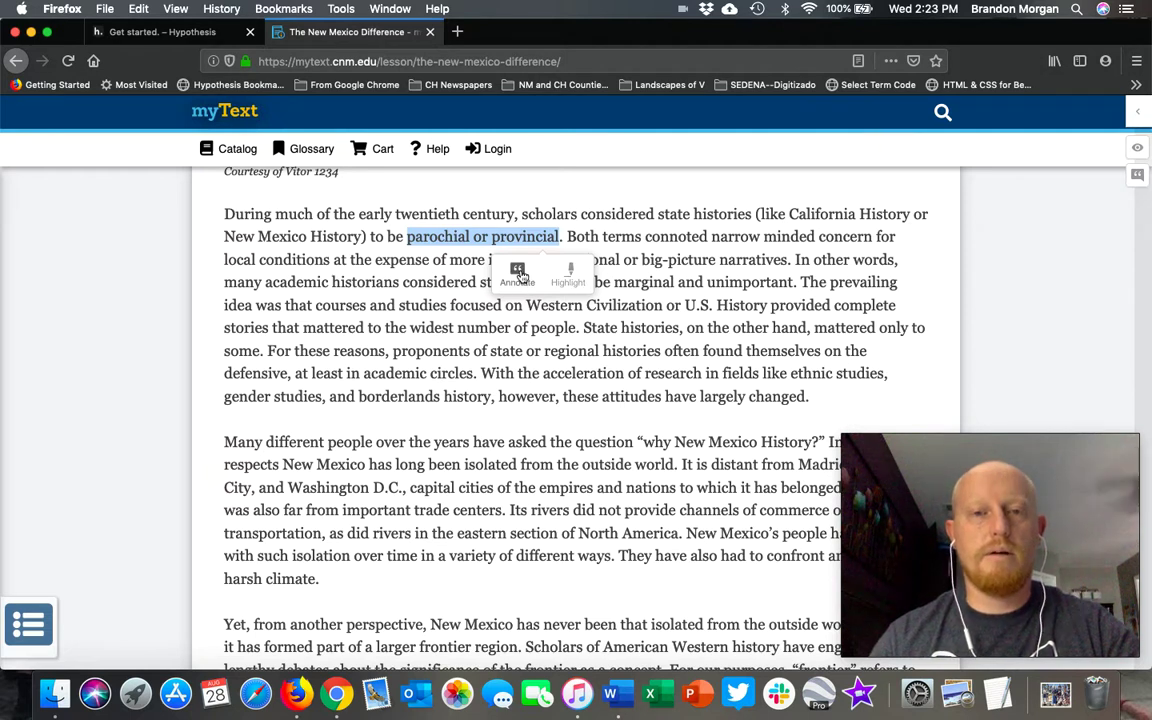
# Step: Start an annotation on 'parochial or provincial' and log in to the Hypothesis account
pyautogui.click(517, 276)
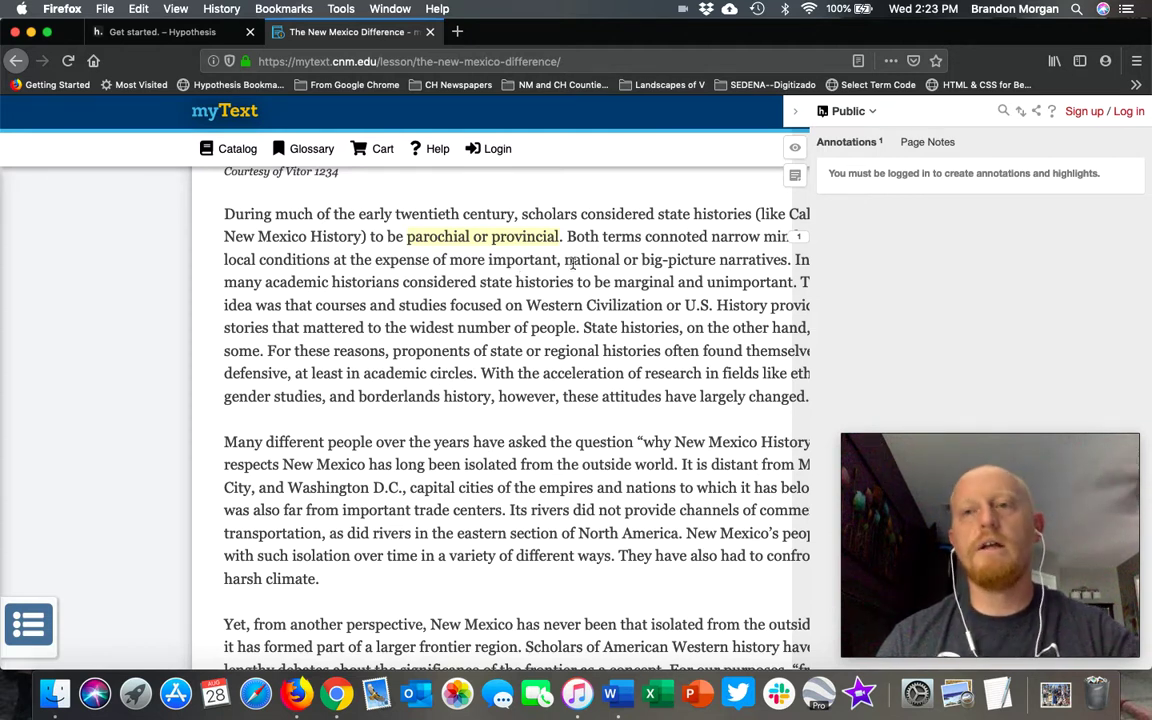
pyautogui.click(1128, 115)
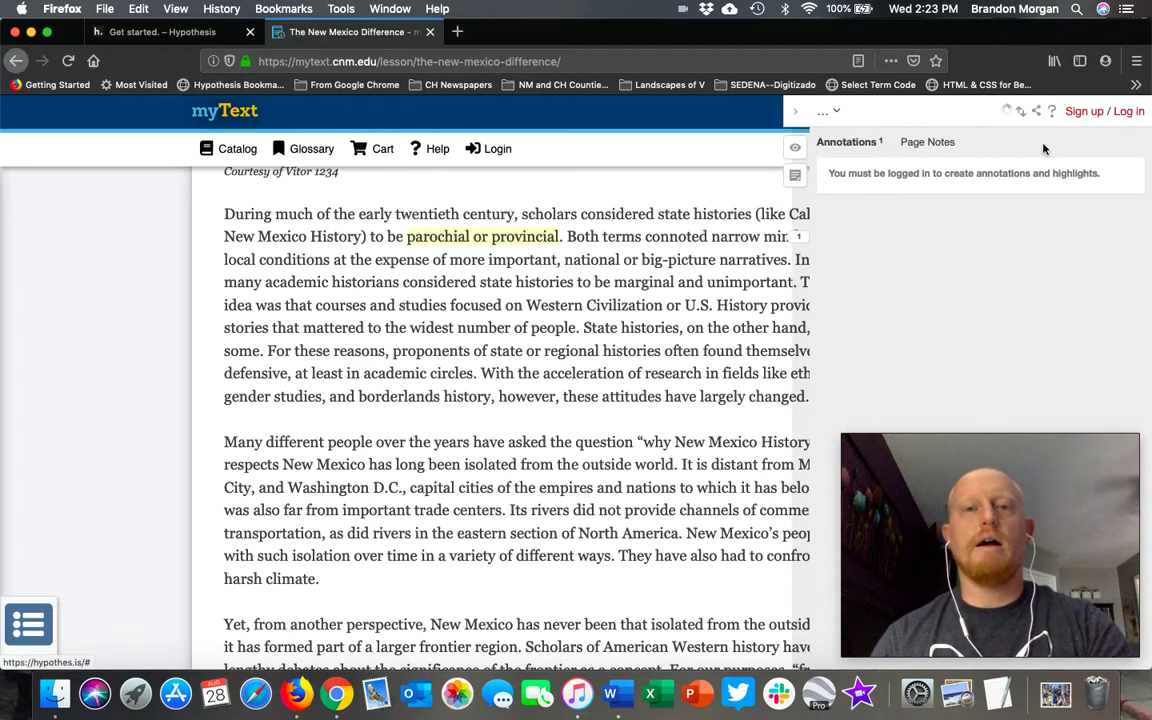
pyautogui.click(1141, 112)
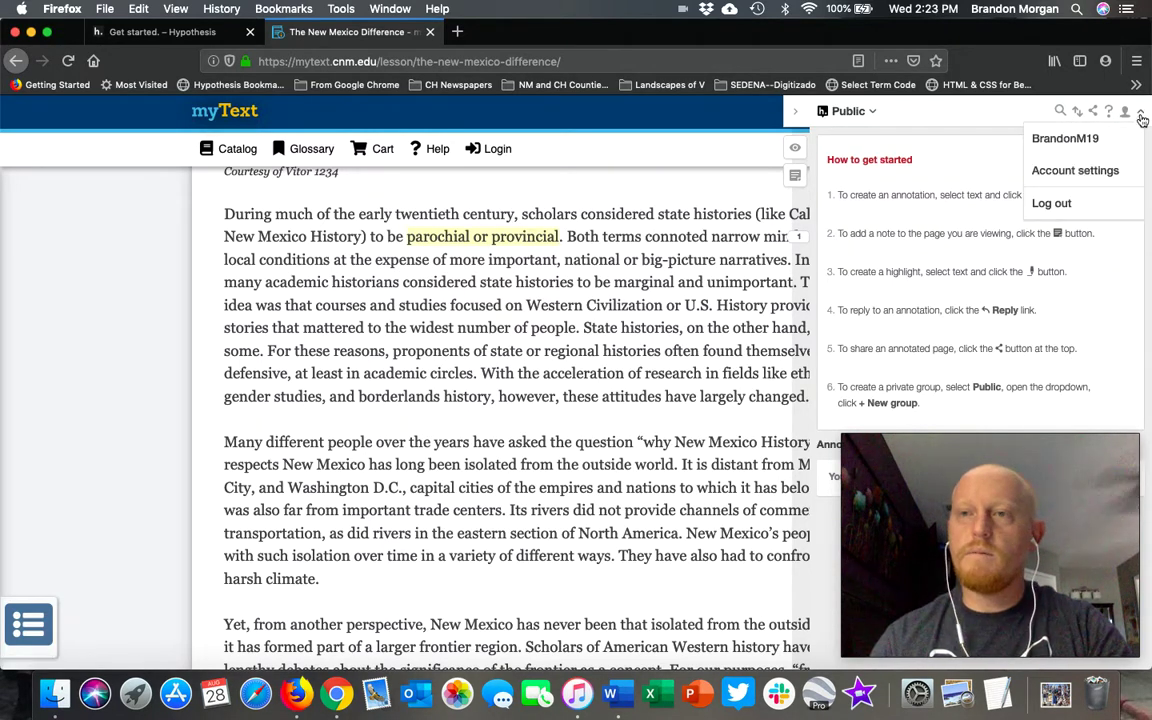
pyautogui.click(1140, 115)
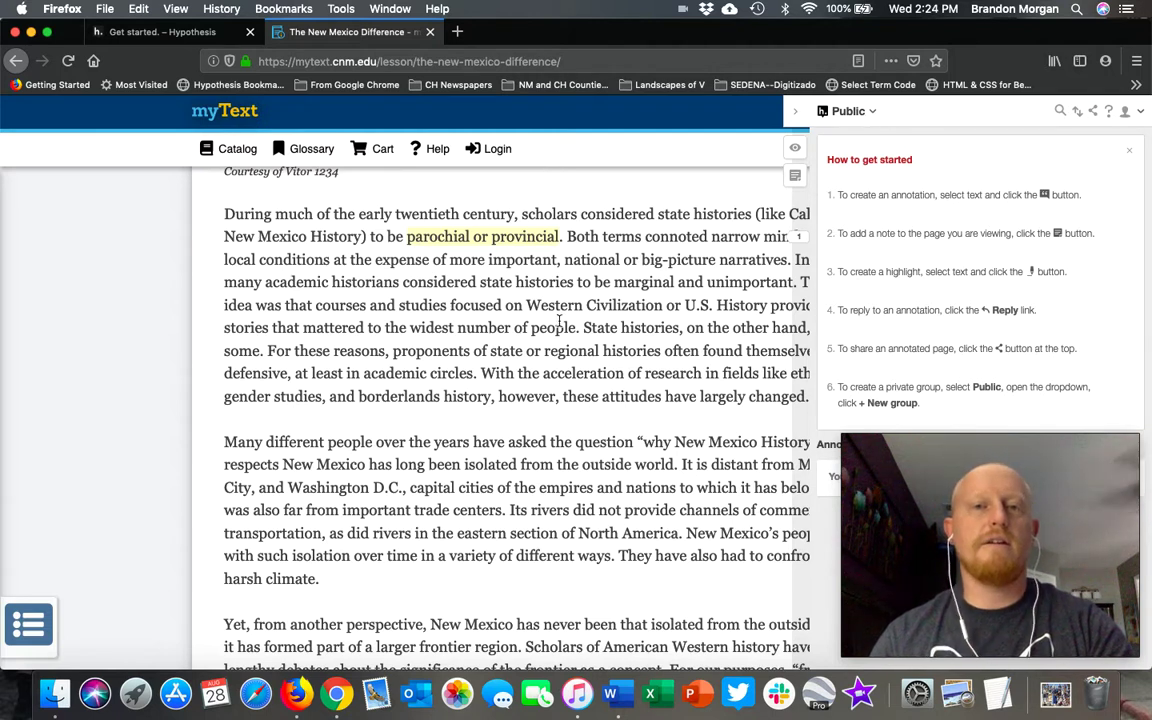
# Step: Switch the annotation group to NM History, fall 2019 and collapse the sidebar
pyautogui.click(872, 112)
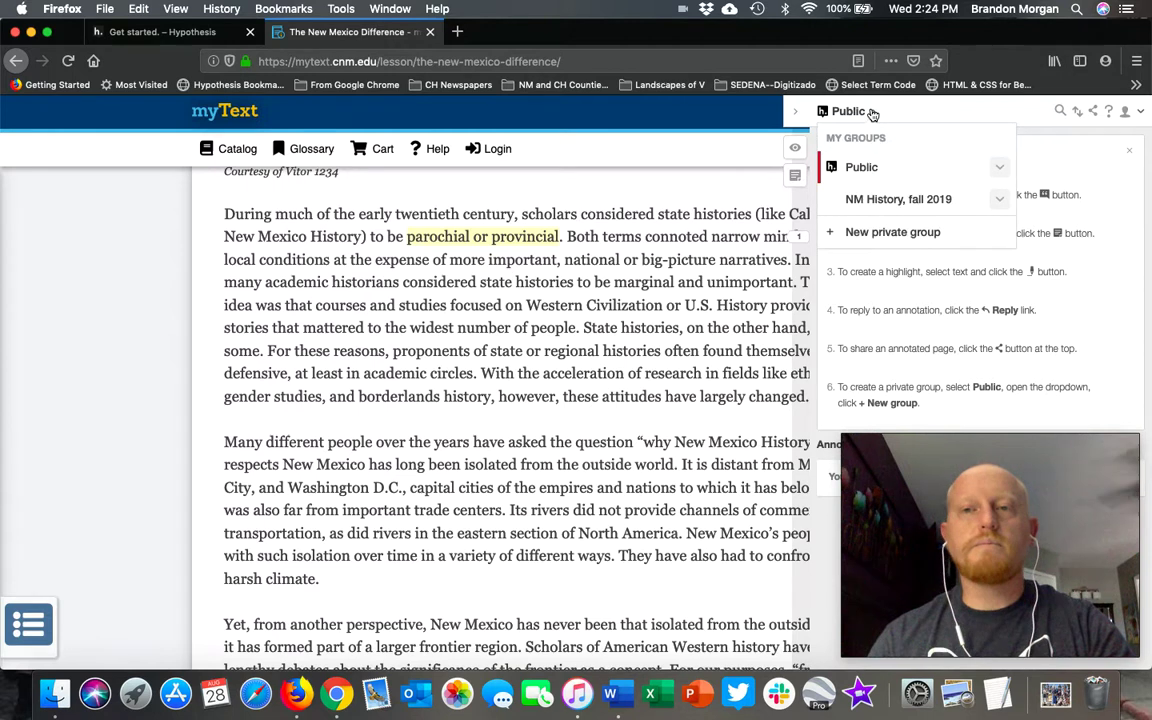
pyautogui.click(923, 203)
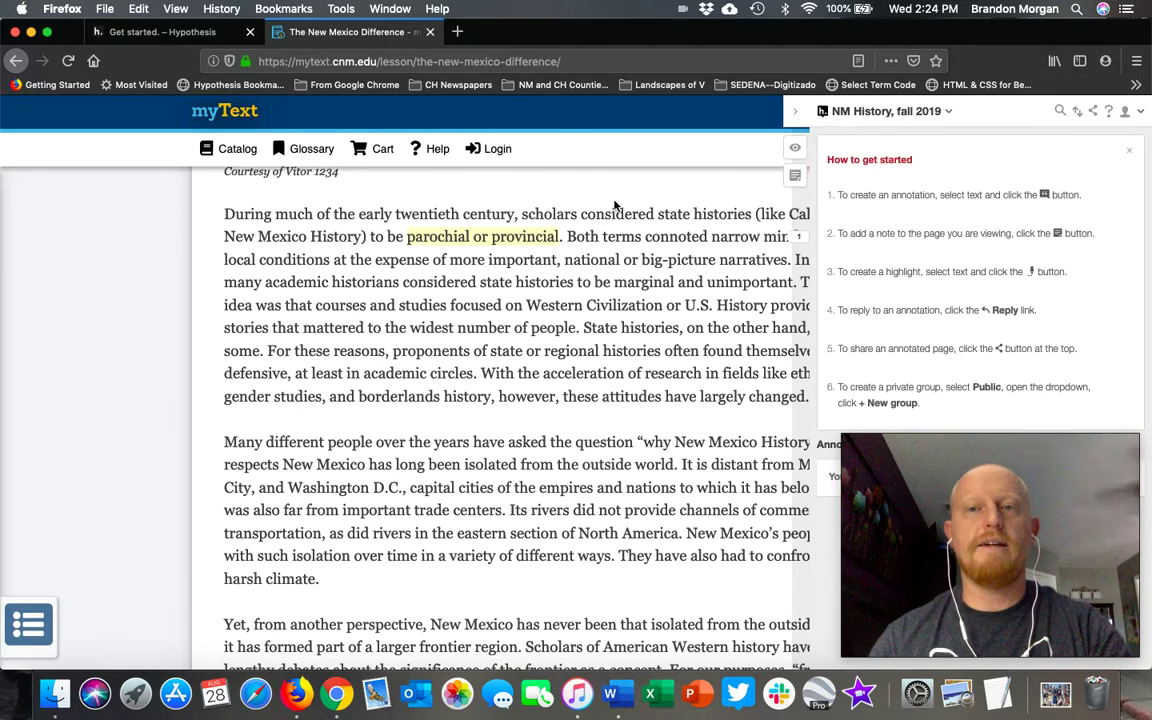
pyautogui.scroll(-4, 810, 350)
pyautogui.scroll(5, 810, 350)
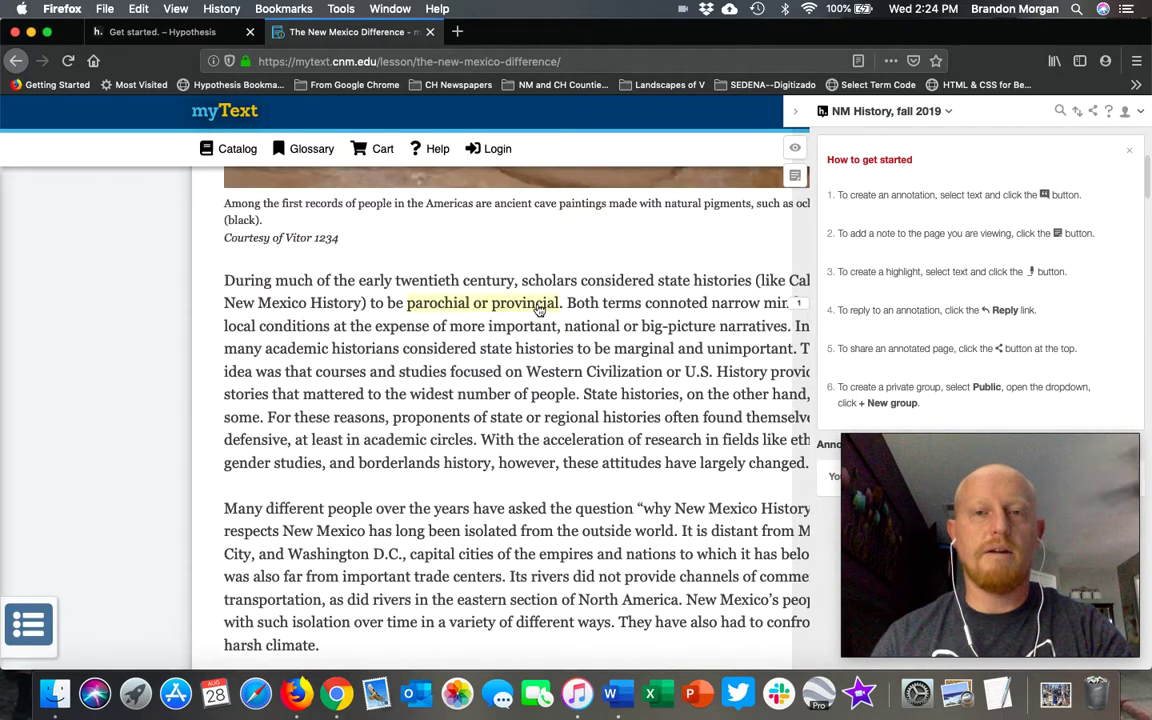
pyautogui.click(793, 118)
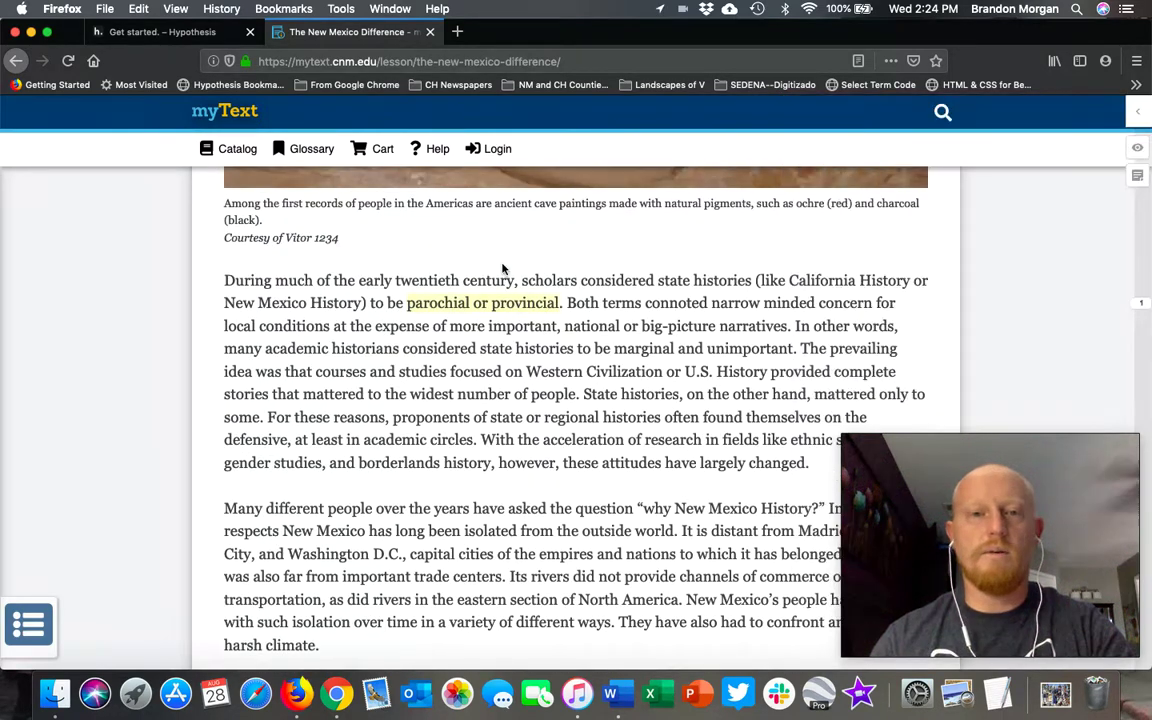
pyautogui.click(463, 307)
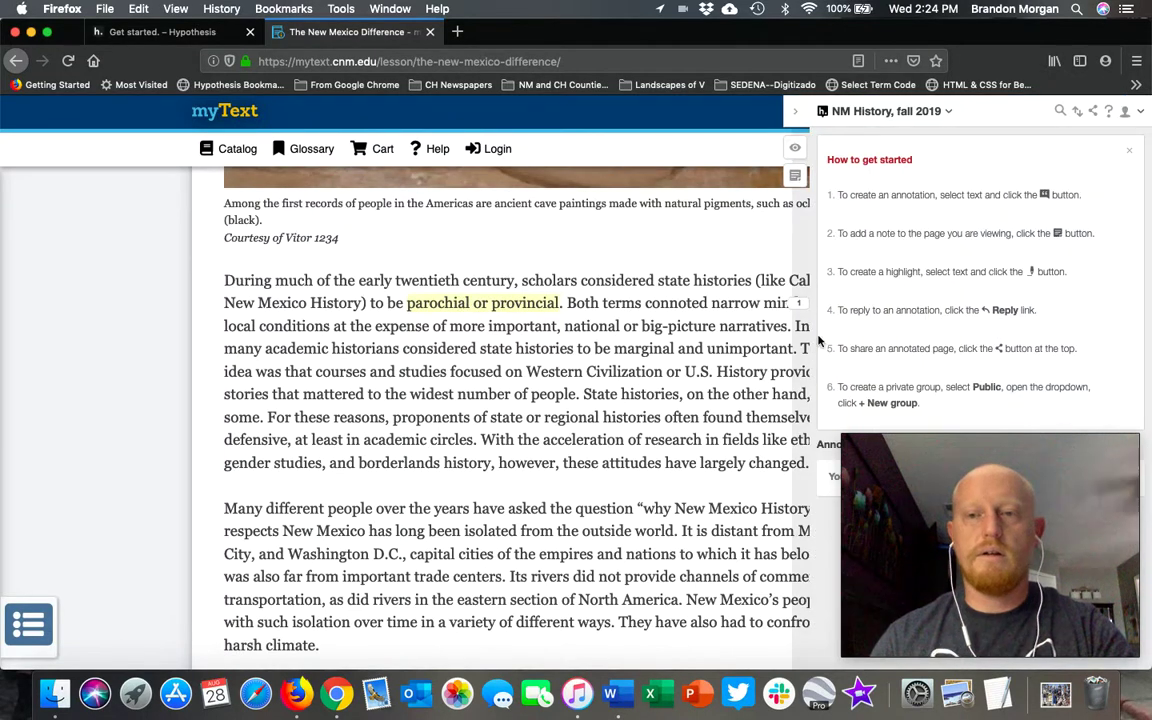
# Step: Reselect 'parochial or provincial' in the lesson's opening paragraph
pyautogui.scroll(-3, 740, 308)
pyautogui.moveTo(985, 535); pyautogui.dragTo(188, 535)
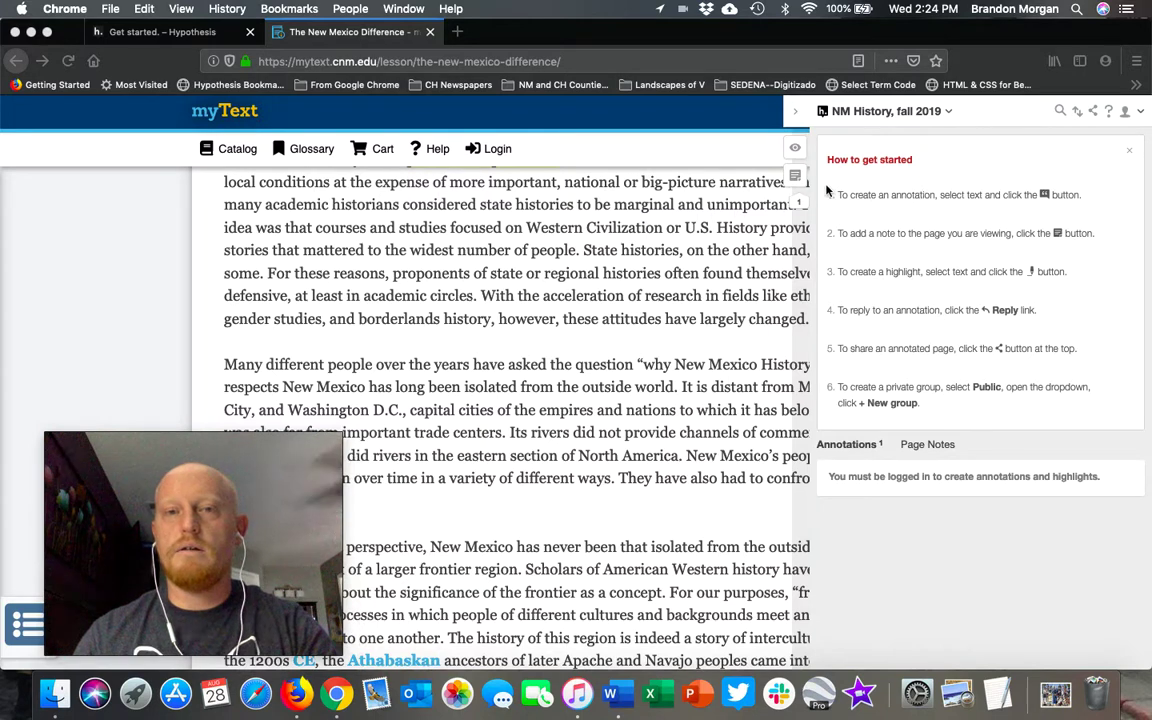
pyautogui.click(797, 117)
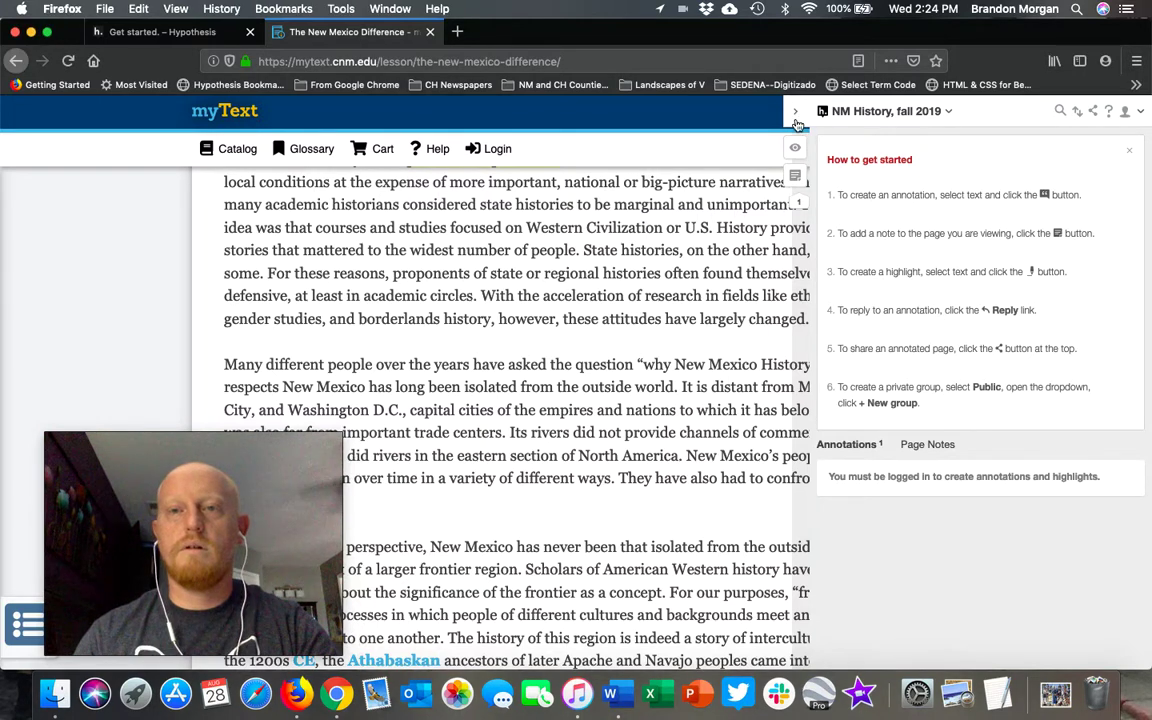
pyautogui.scroll(2, 609, 334)
pyautogui.click(597, 355)
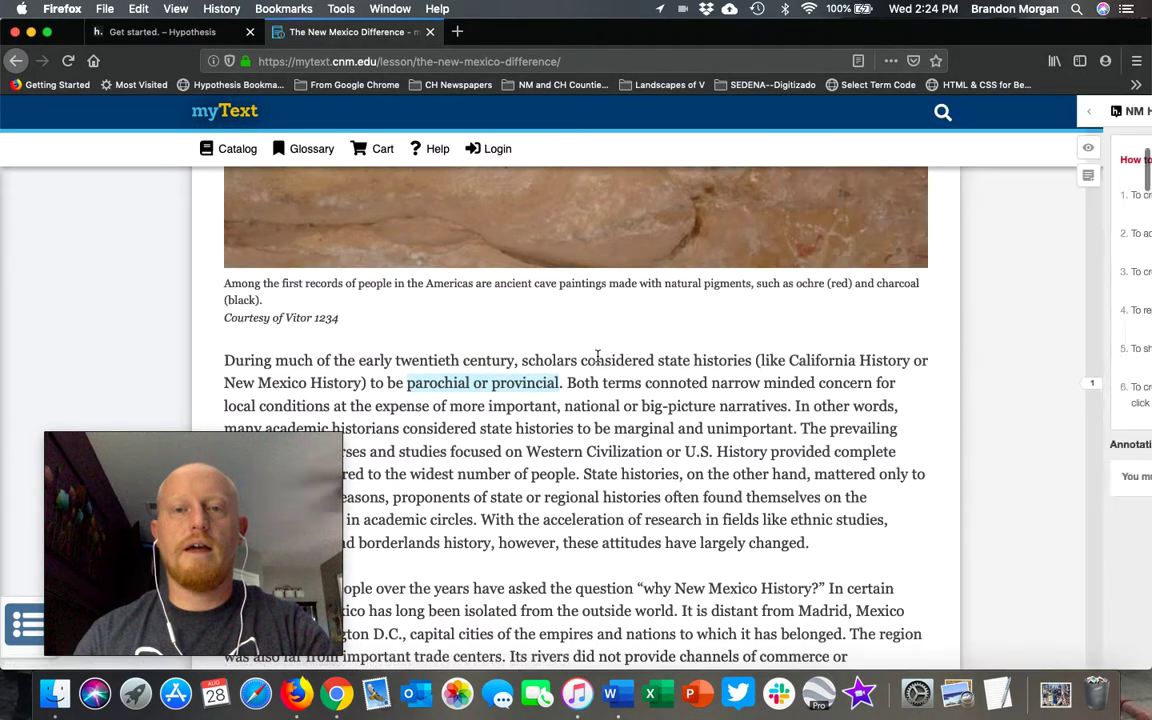
pyautogui.scroll(-3, 626, 432)
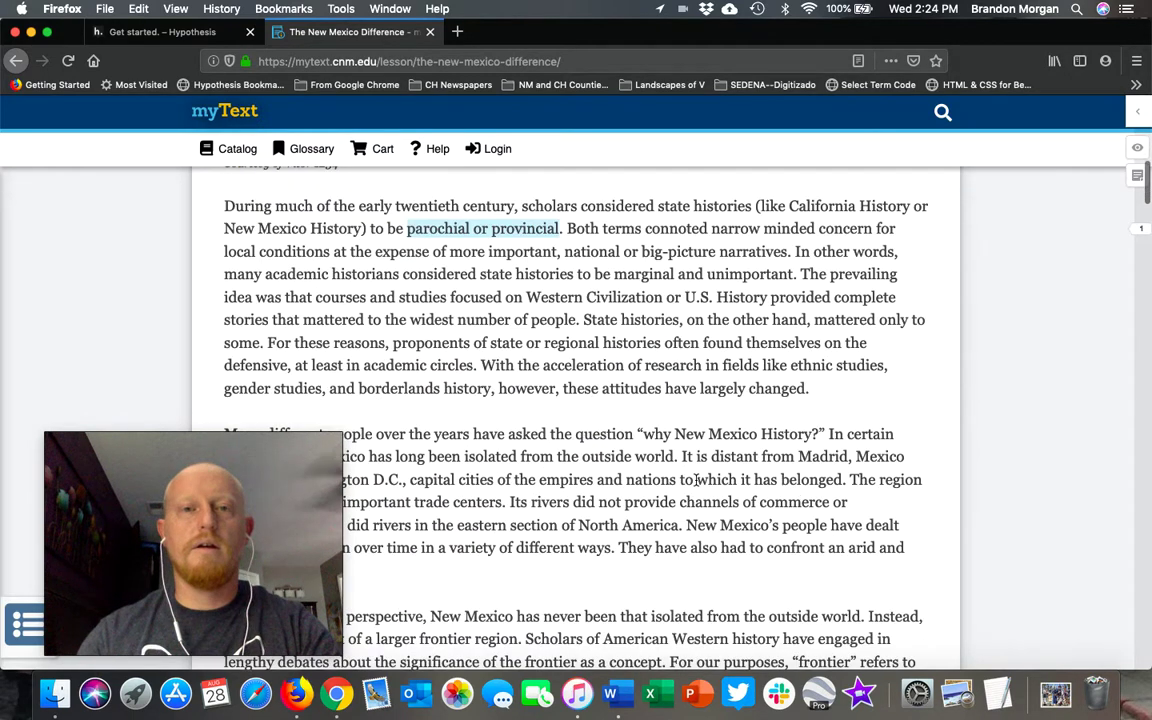
pyautogui.moveTo(407, 230); pyautogui.dragTo(558, 232)
# Step: Post an annotation asking 'What do parochial and provincial mean?' and why, to NM History, fall 2019
pyautogui.click(518, 262)
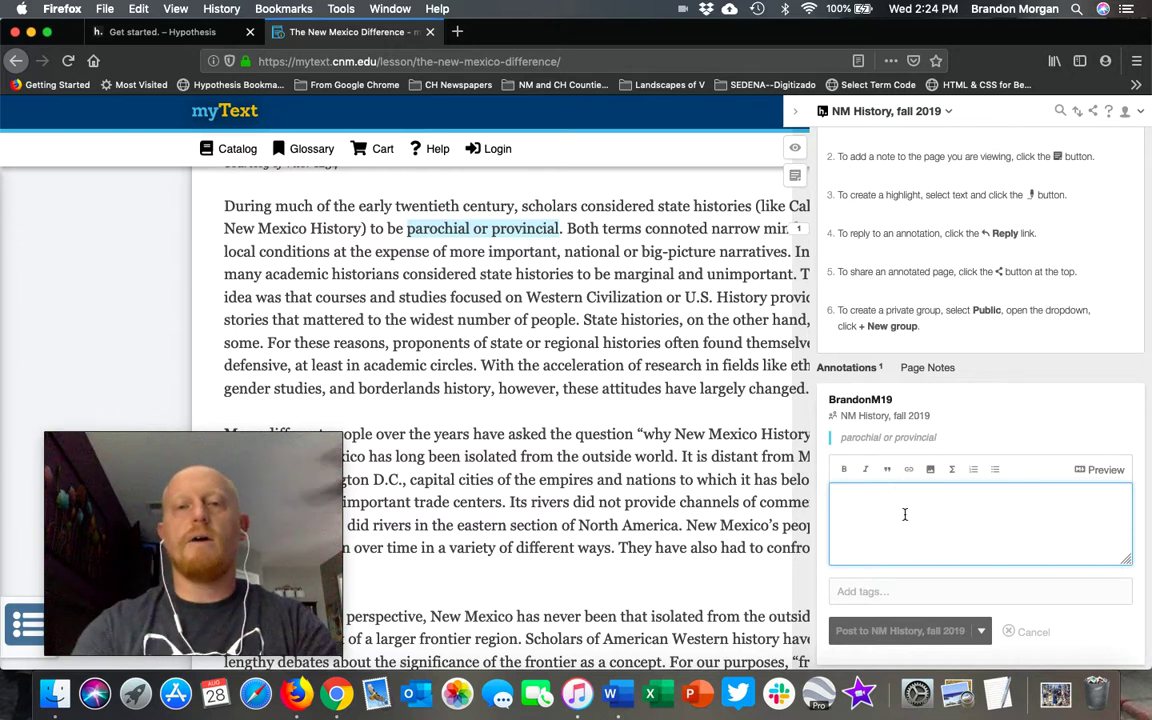
pyautogui.write('ype my an')
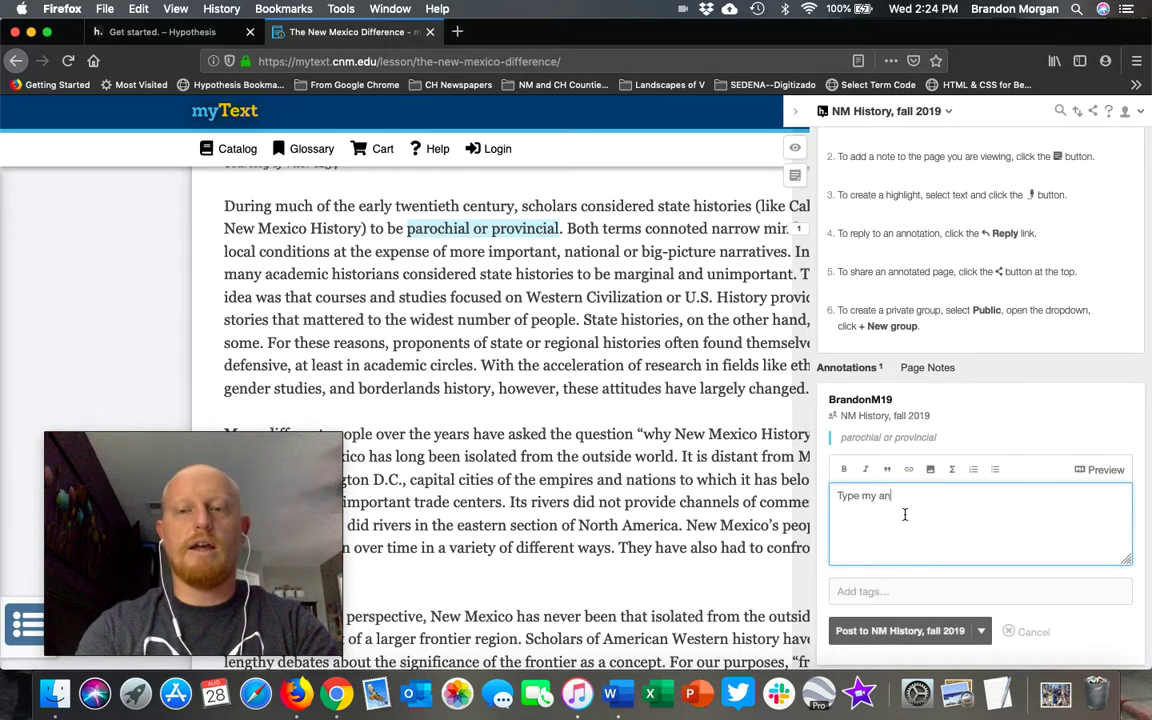
pyautogui.write("notation here. I'd")
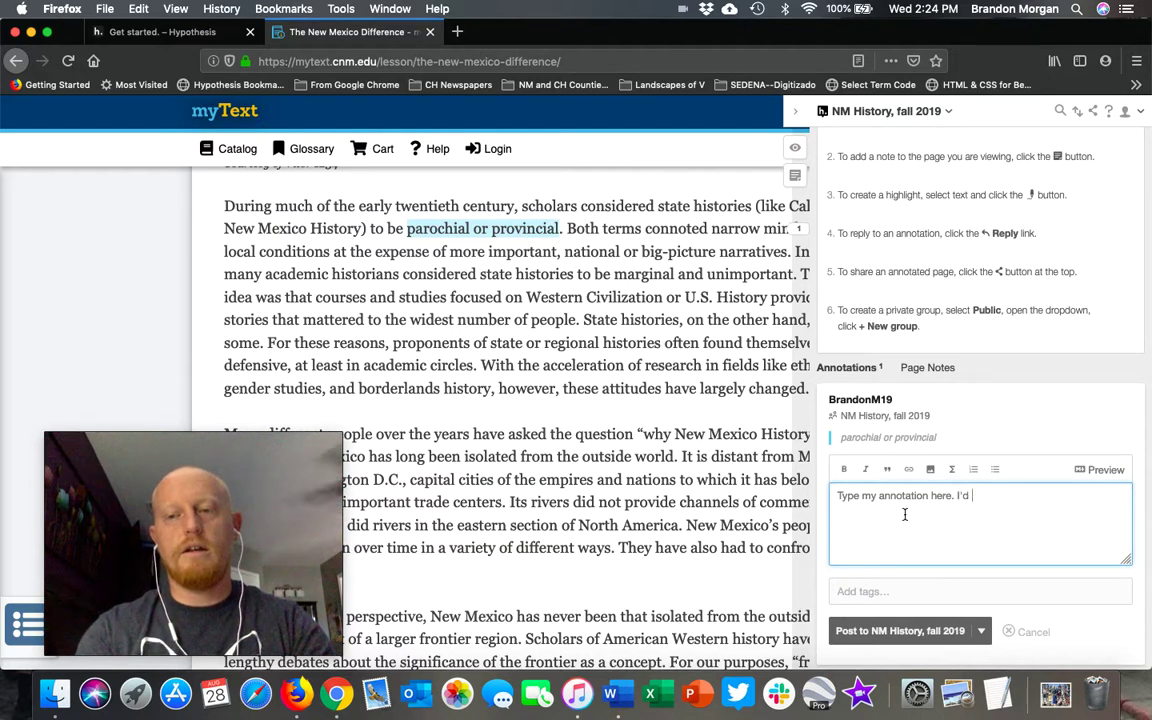
pyautogui.write('ver hera')
pyautogui.write('d this. What do parochial and provincial mean')
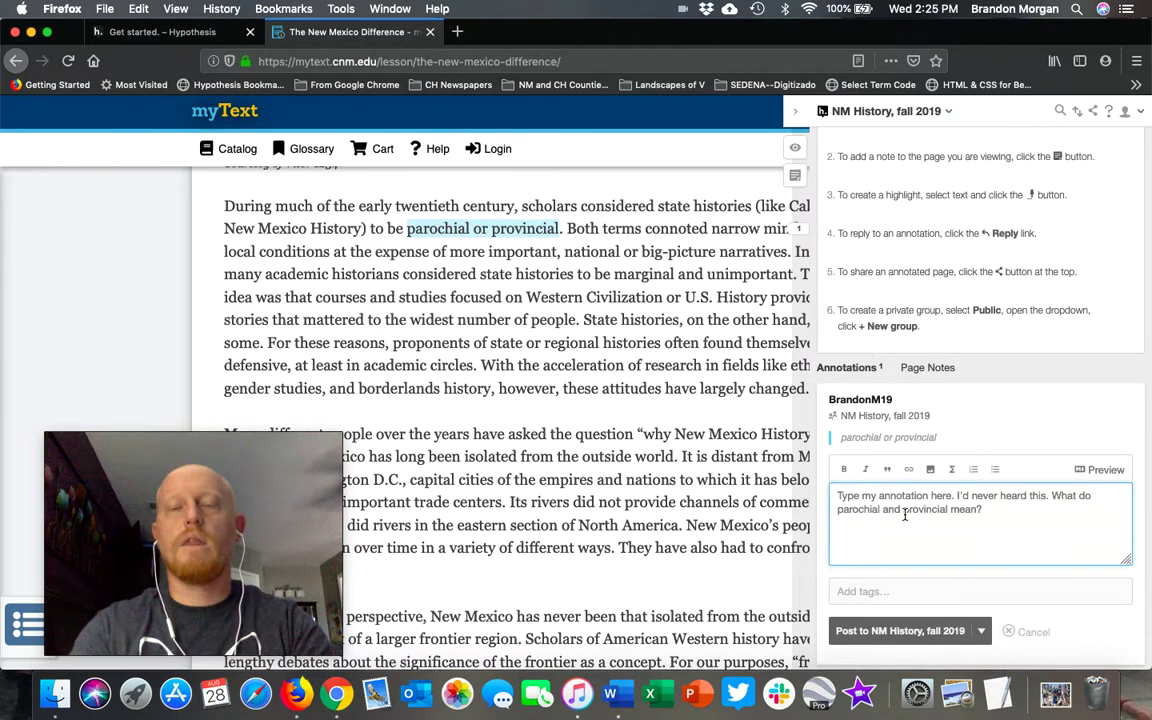
pyautogui.write('? Why would histor')
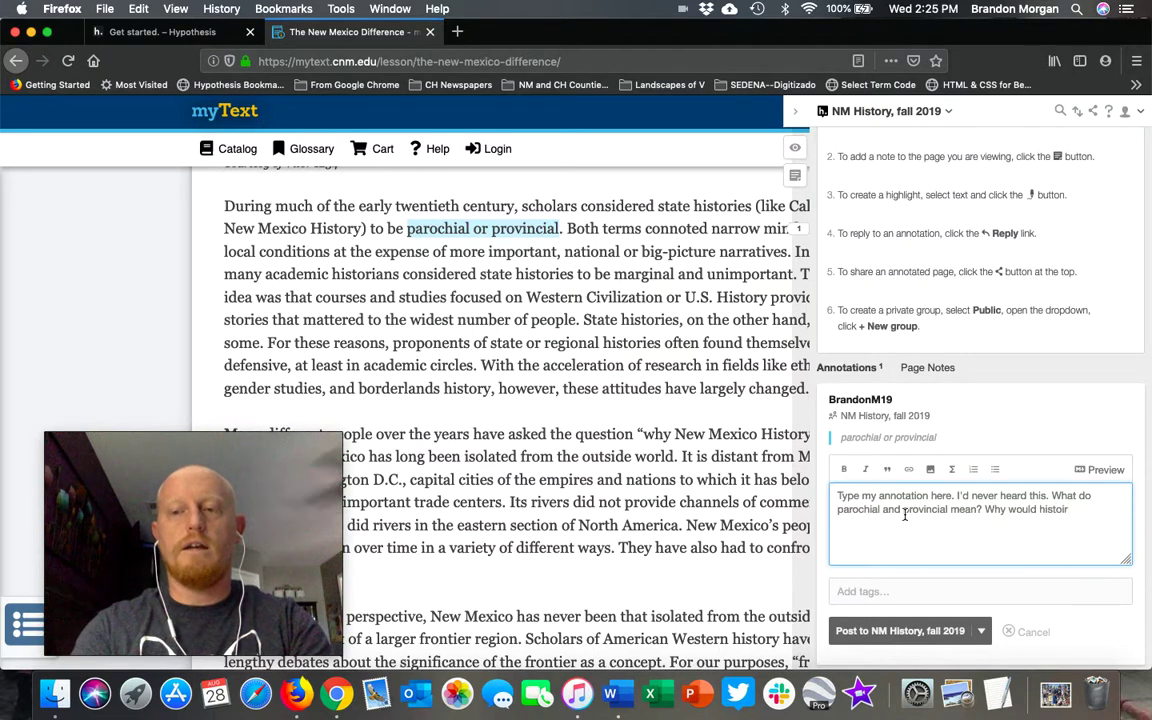
pyautogui.write(' this?')
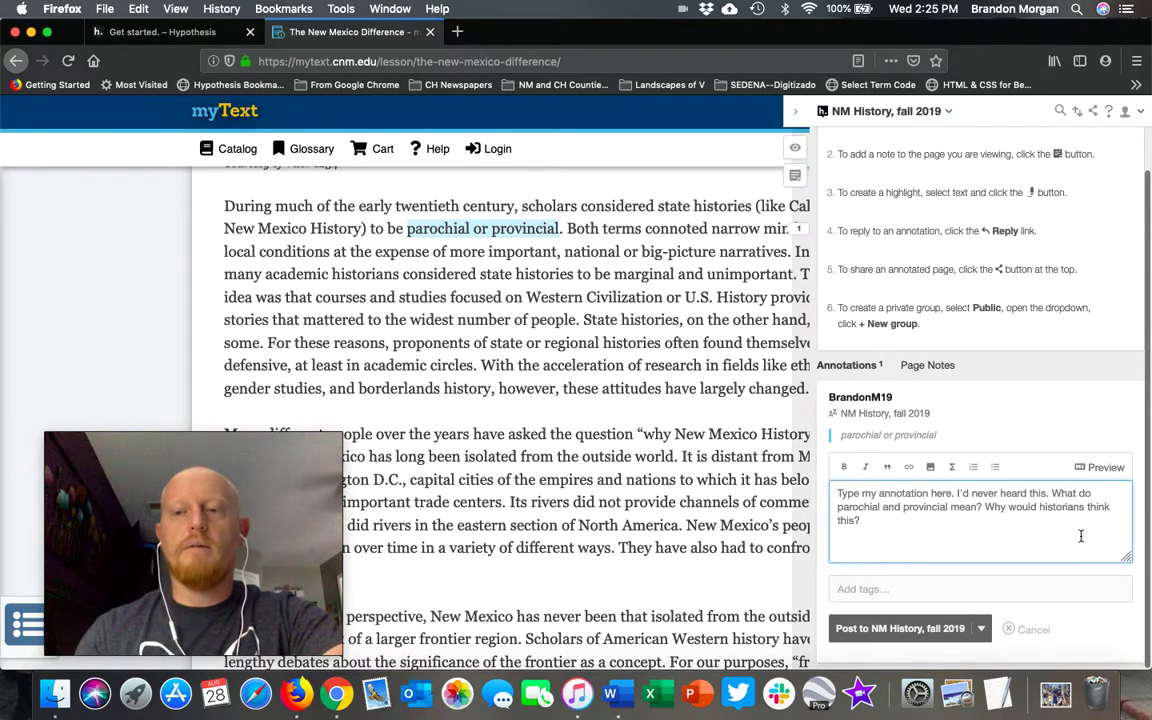
pyautogui.click(893, 630)
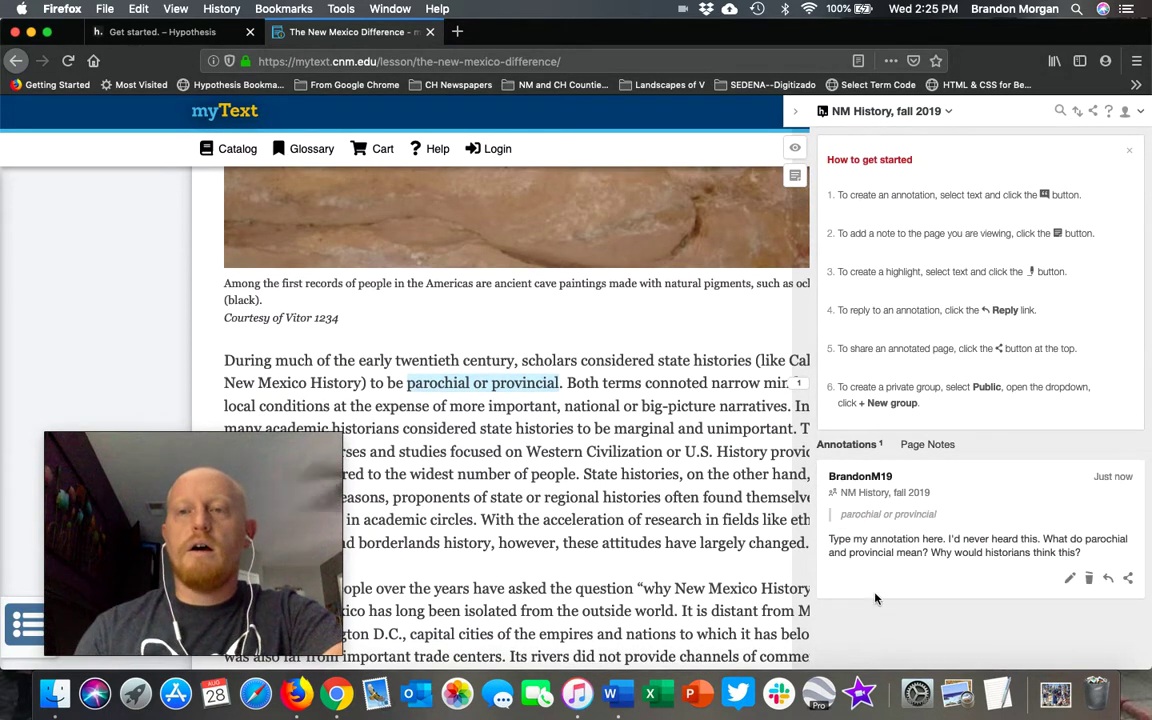
# Step: Toggle the sidebar and click the yellow highlight to list only its question annotation
pyautogui.click(795, 115)
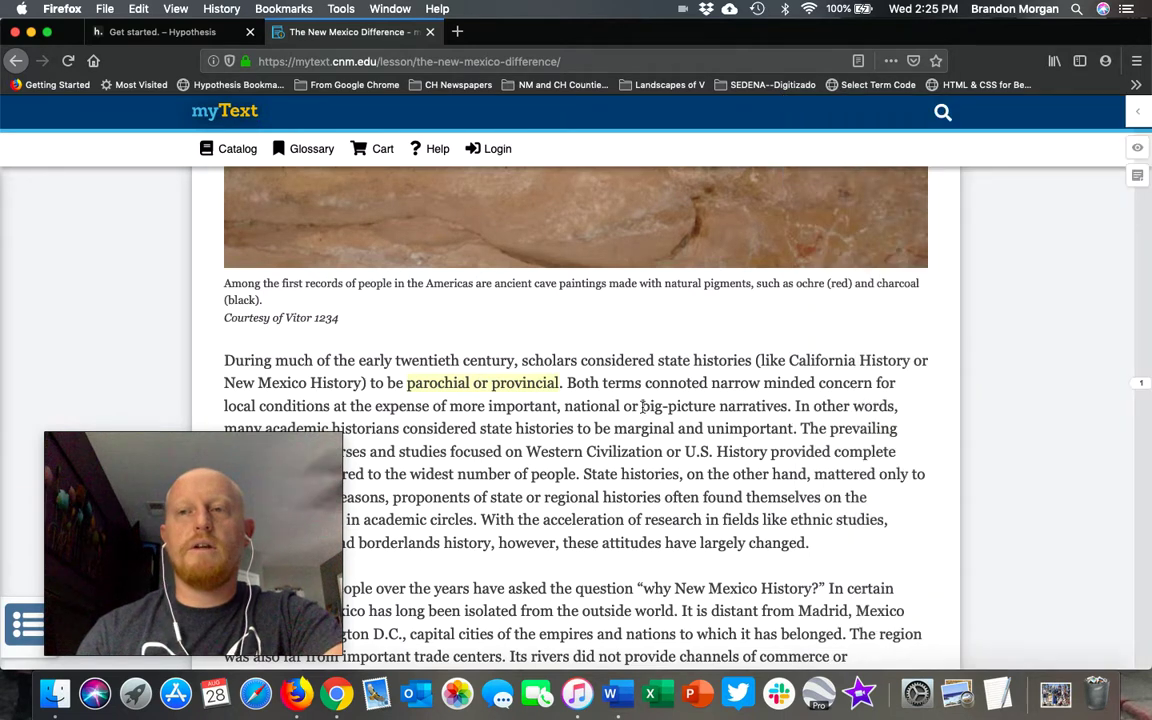
pyautogui.scroll(10, 978, 388)
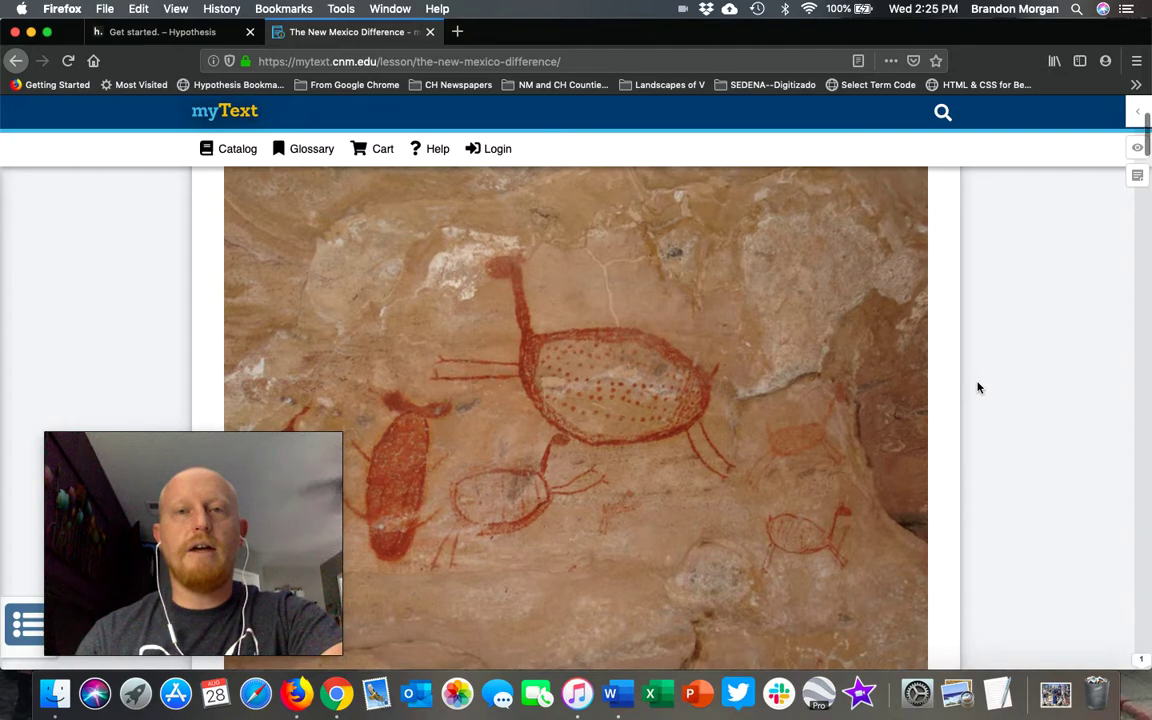
pyautogui.scroll(-5, 978, 388)
pyautogui.scroll(-2, 978, 388)
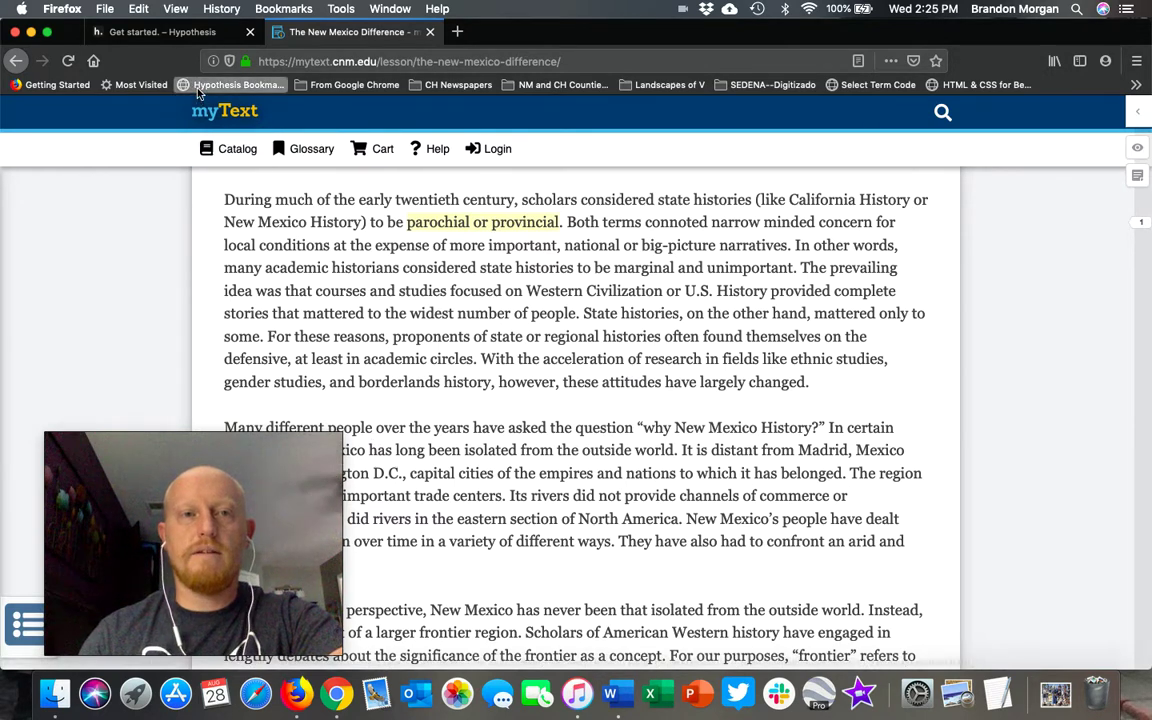
pyautogui.click(1139, 113)
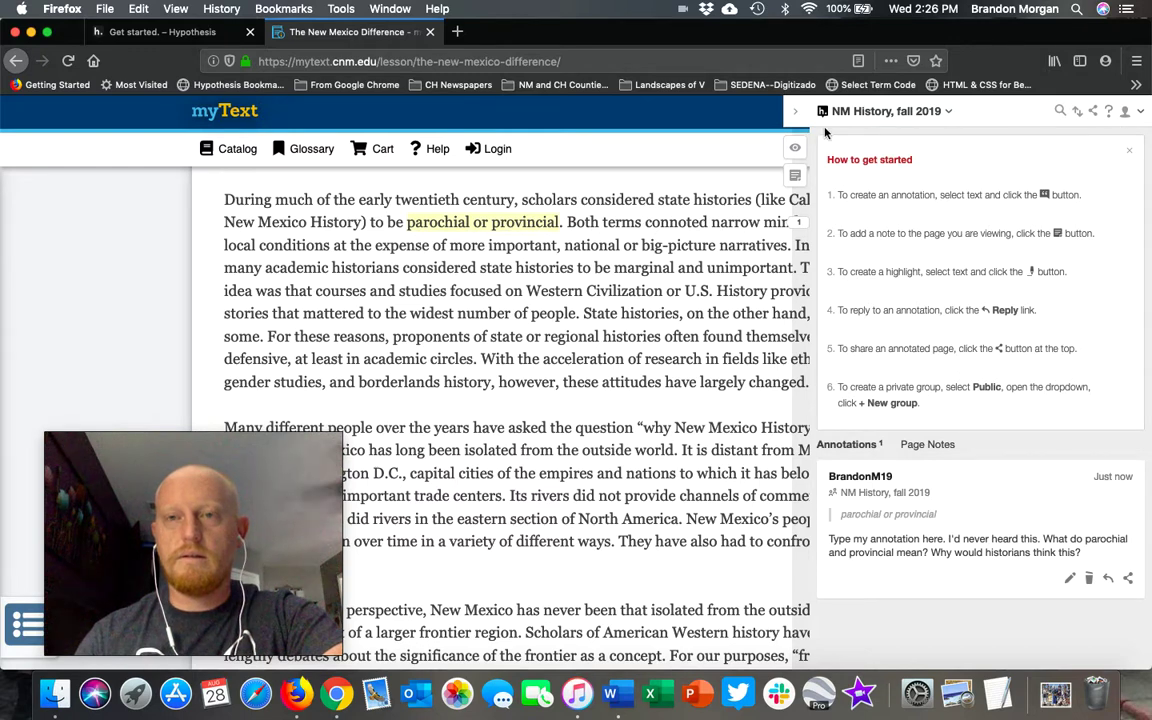
pyautogui.click(796, 111)
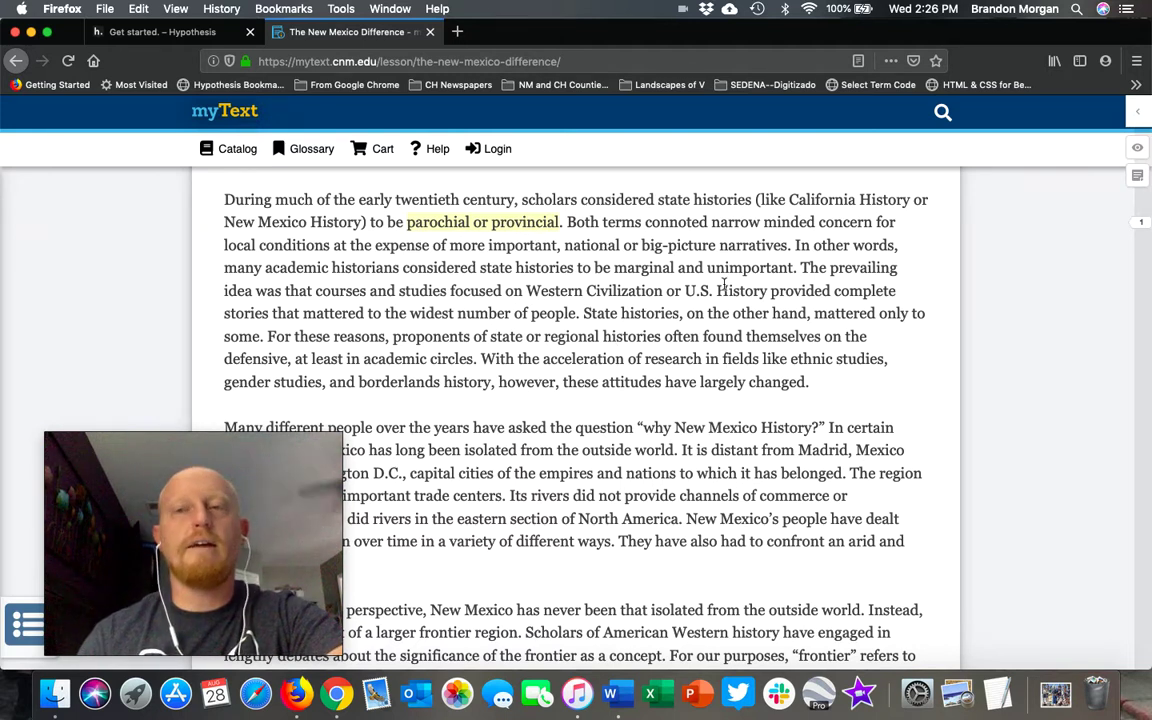
pyautogui.click(522, 231)
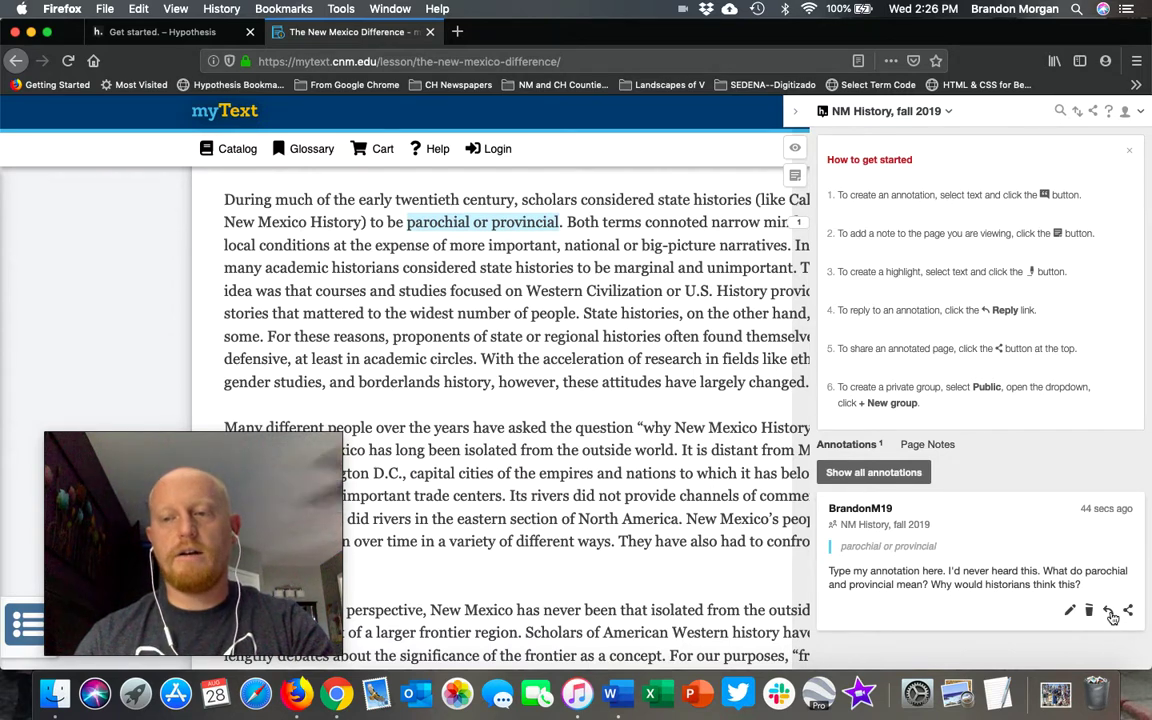
# Step: Reply 'Type reply' to the 'parochial or provincial' annotation and post it to NM History, fall 2019
pyautogui.click(1108, 611)
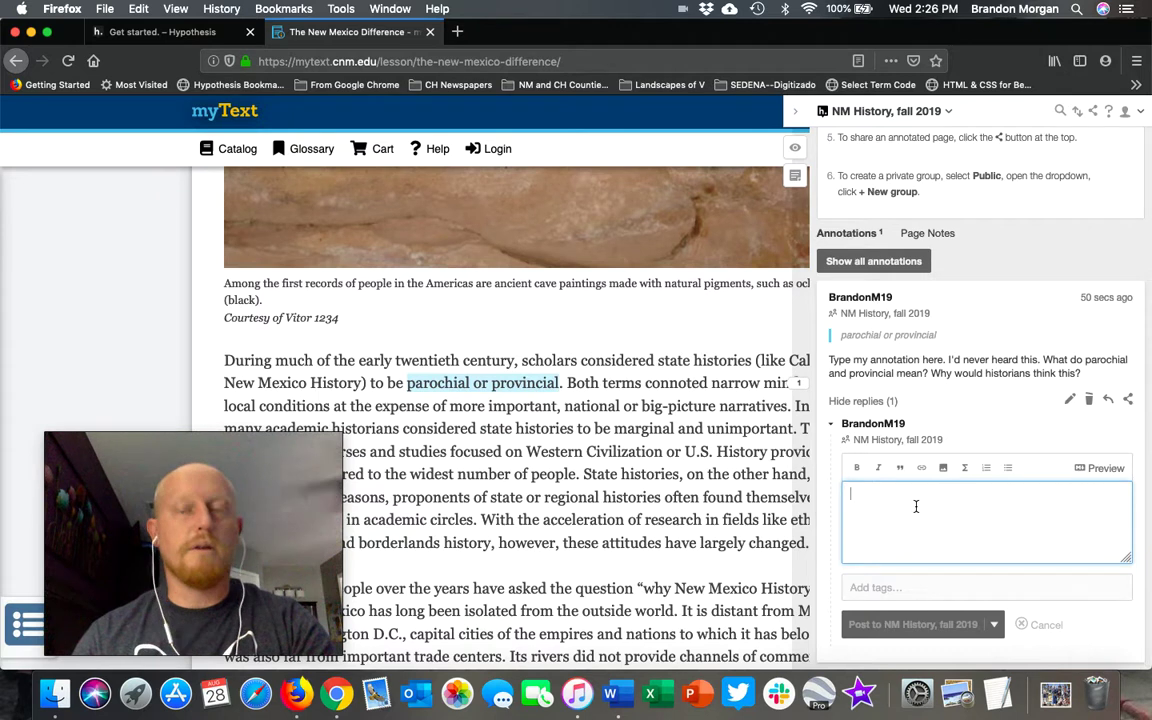
pyautogui.write('Type reply')
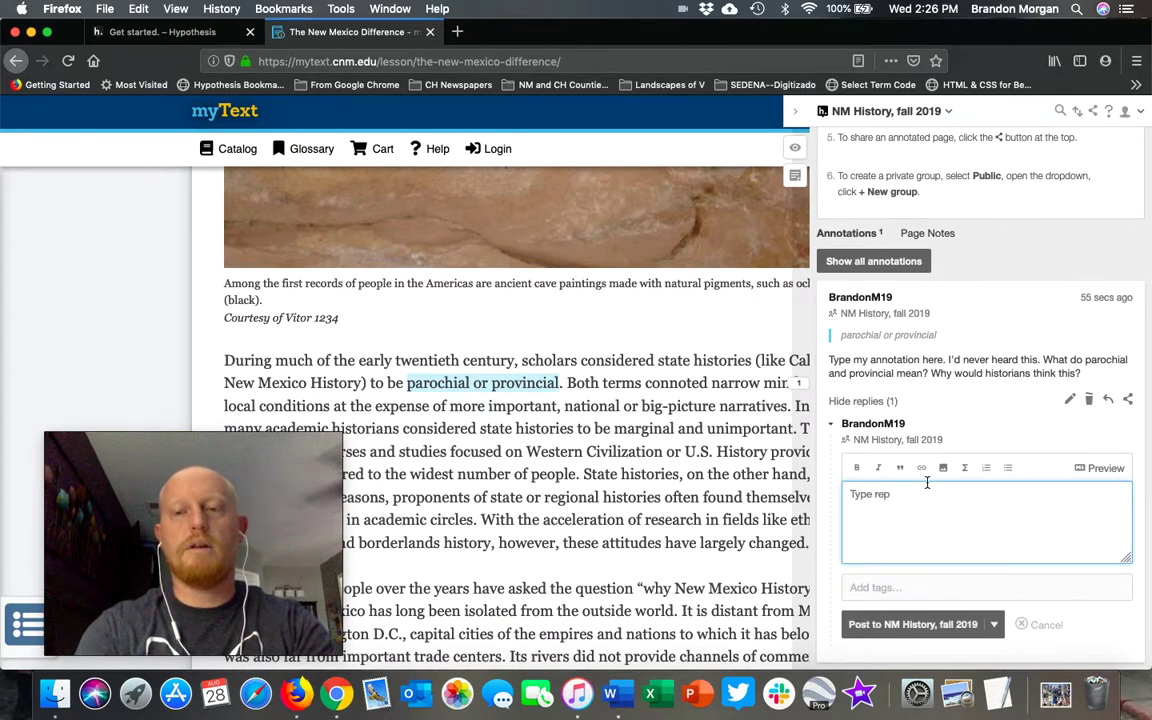
pyautogui.click(870, 626)
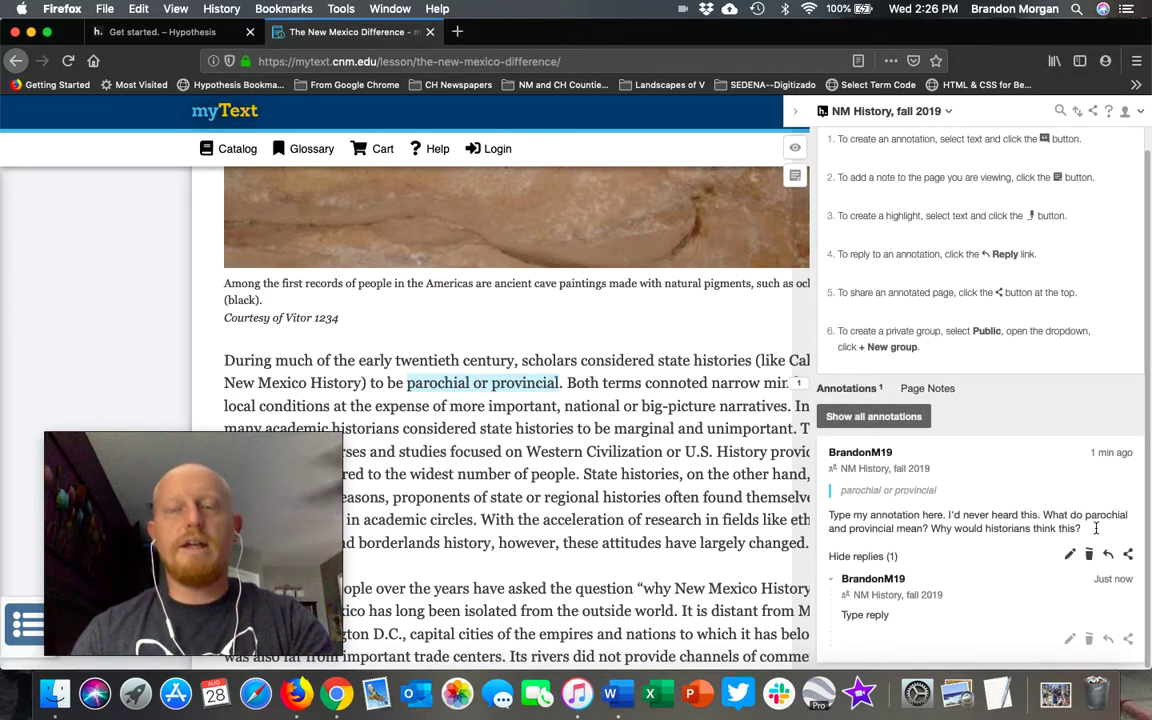
pyautogui.scroll(-2, 700, 515)
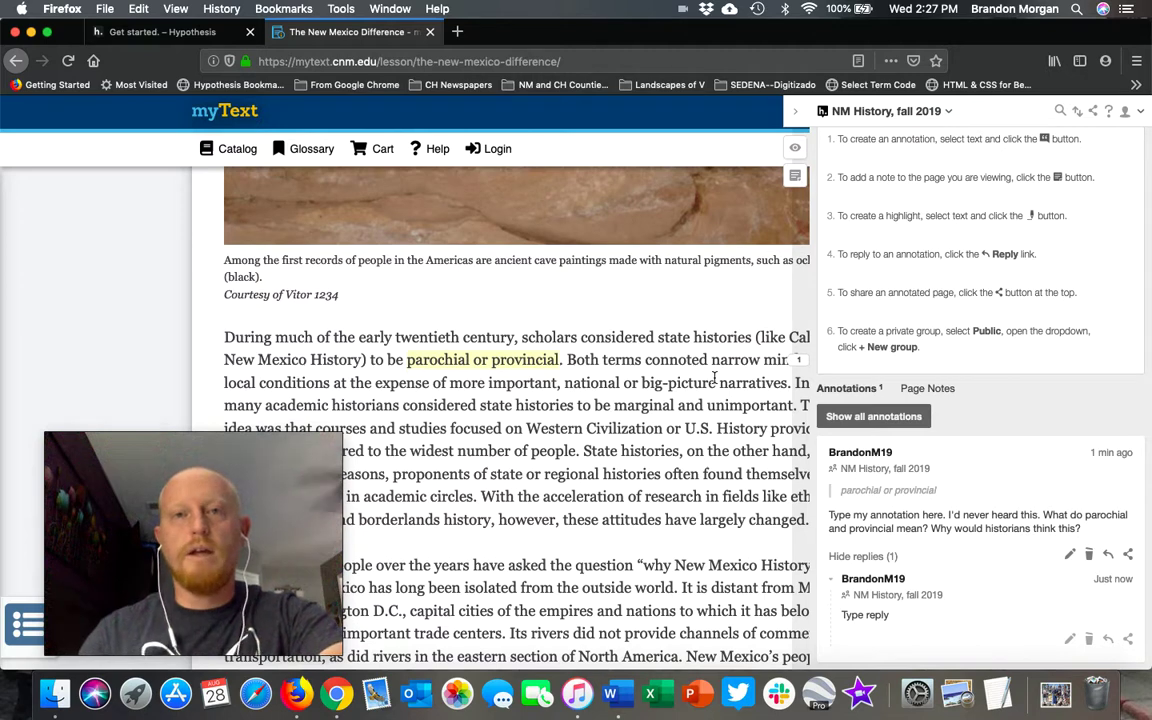
# Step: Switch to the Chrome window showing the Hypothesis welcome page with its empty NM History sidebar
pyautogui.hotkey('ctrl', 'Right')
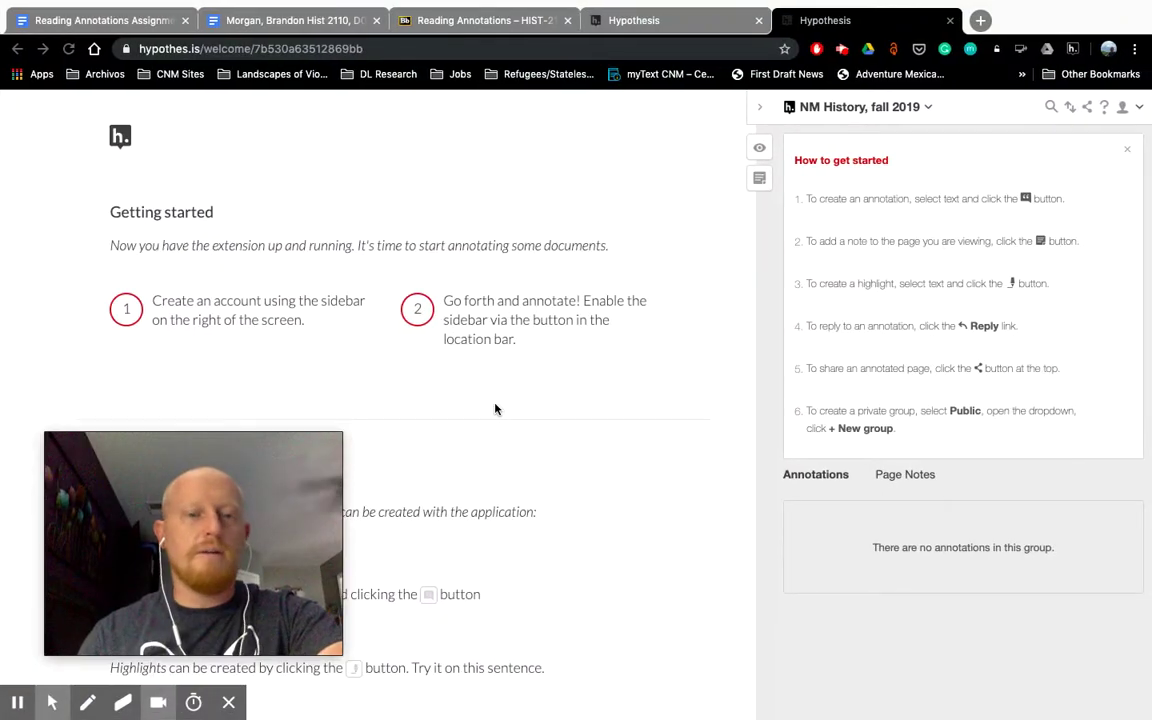
pyautogui.click(20, 706)
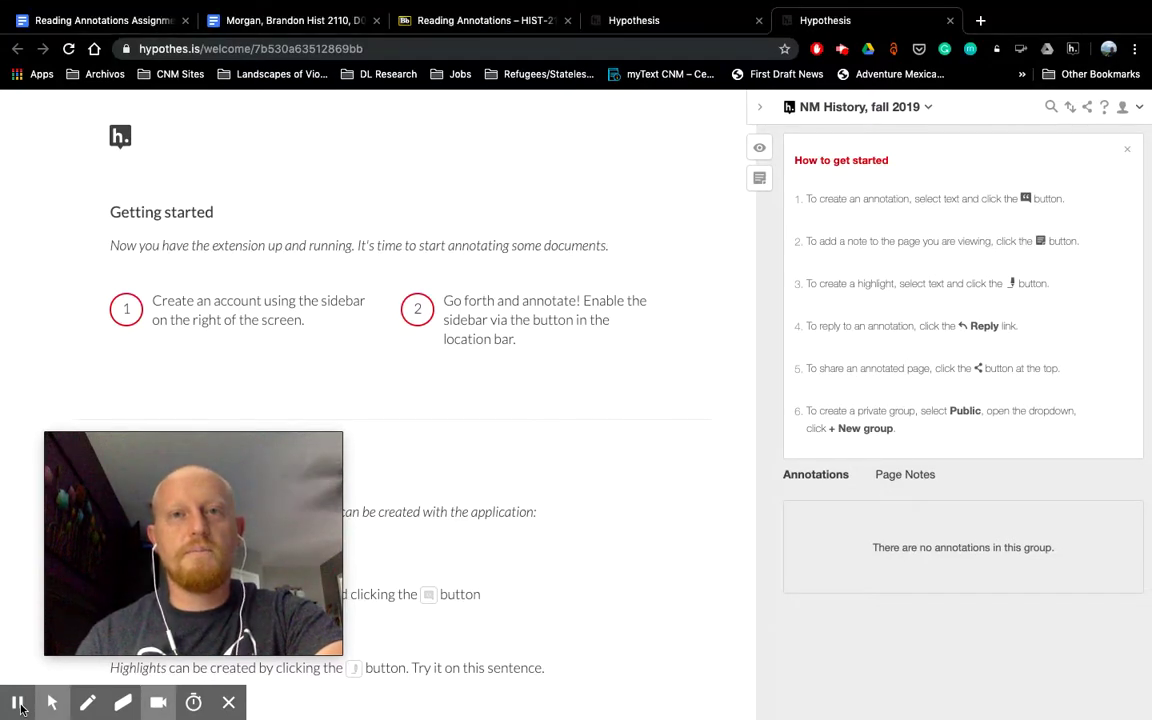